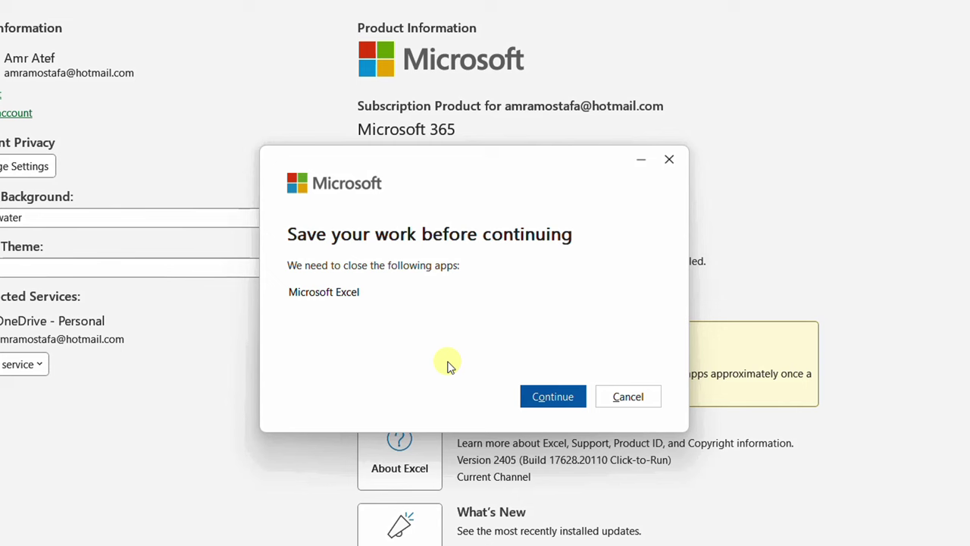
Step: Allow the Office update to continue and close Microsoft Excel
click(553, 394)
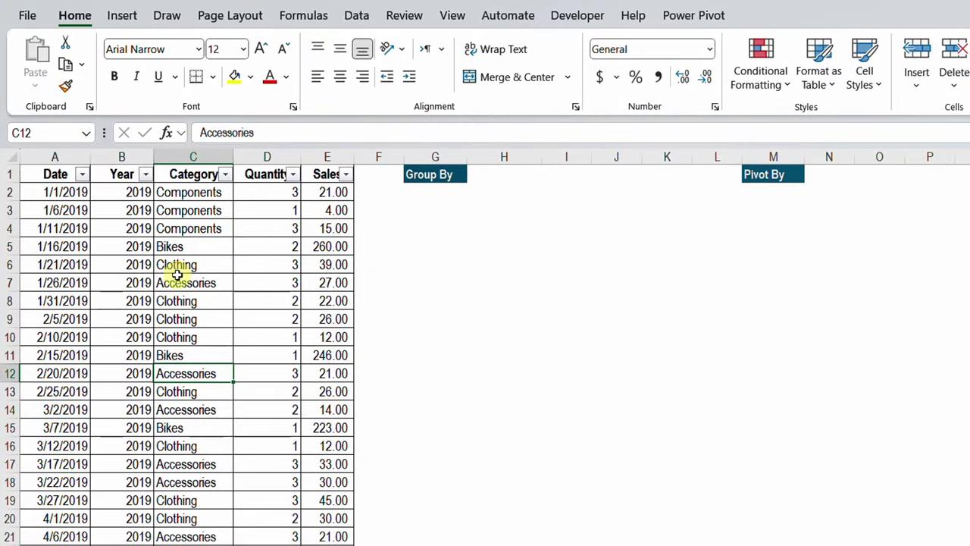
Step: Review the filter values available in the Year and Category columns of the sales data
click(55, 174)
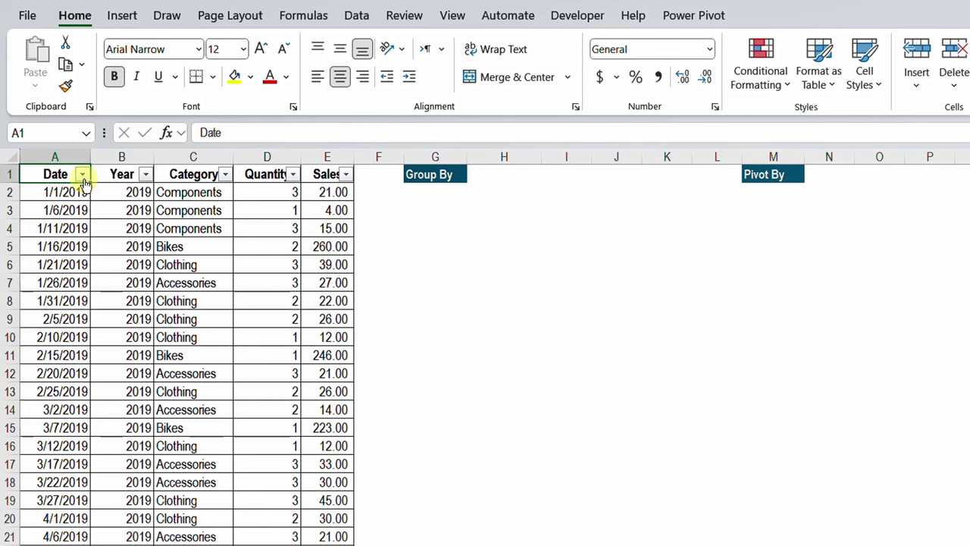
click(145, 175)
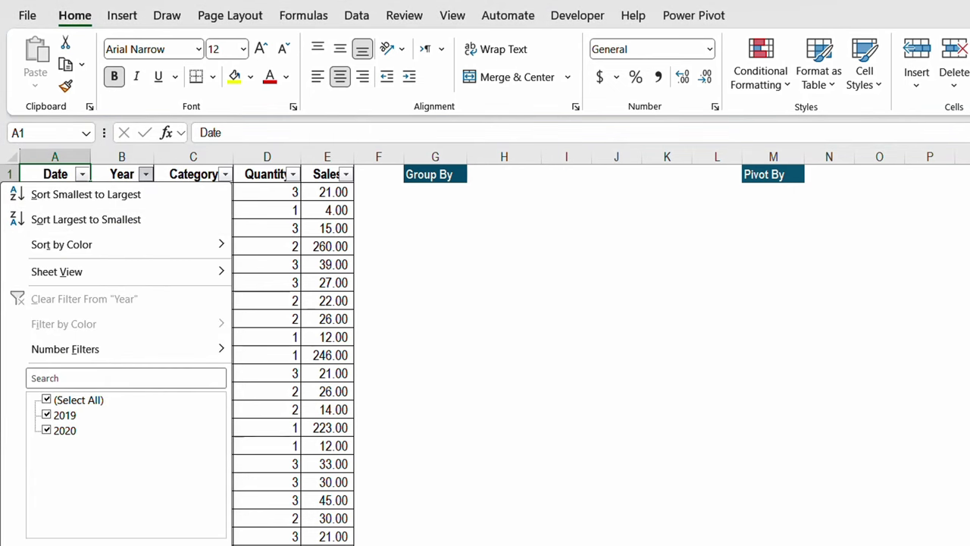
key(Escape)
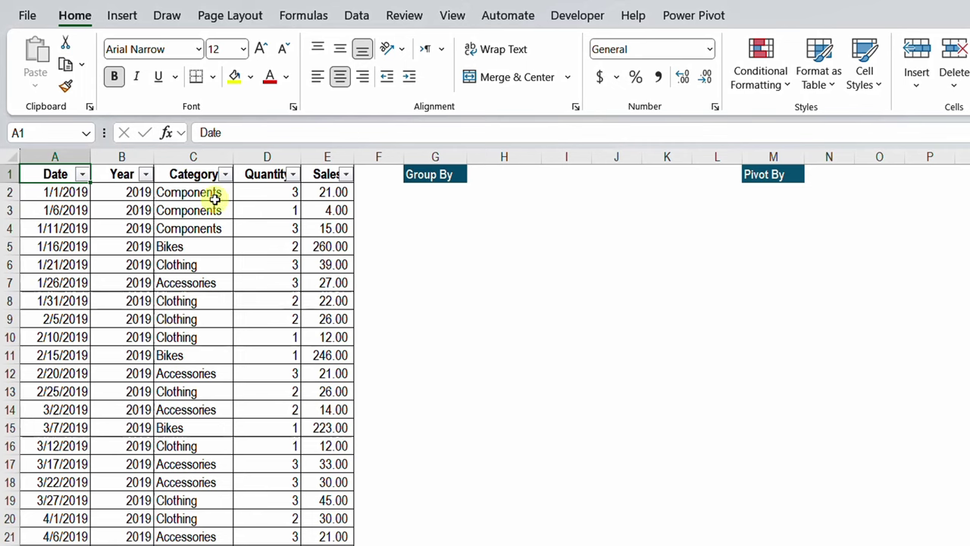
click(225, 174)
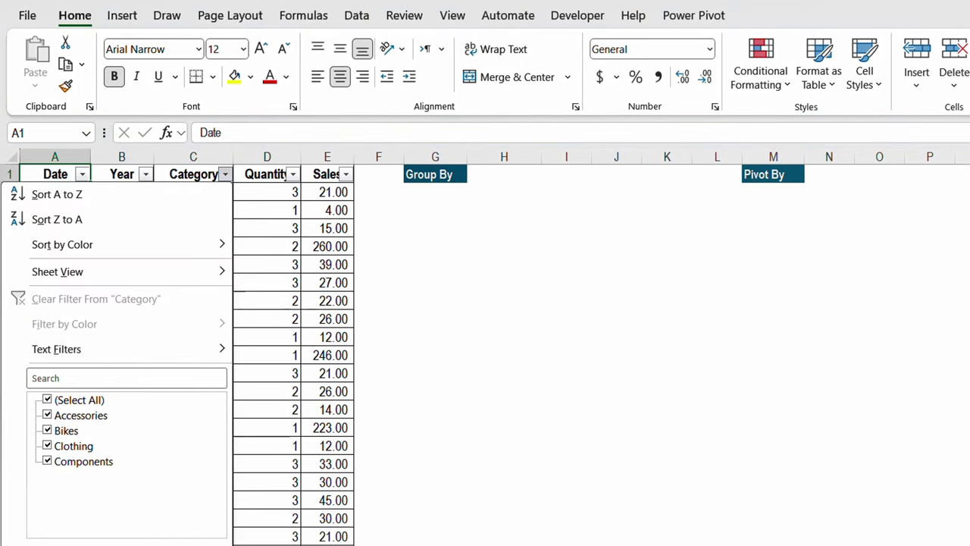
key(Escape)
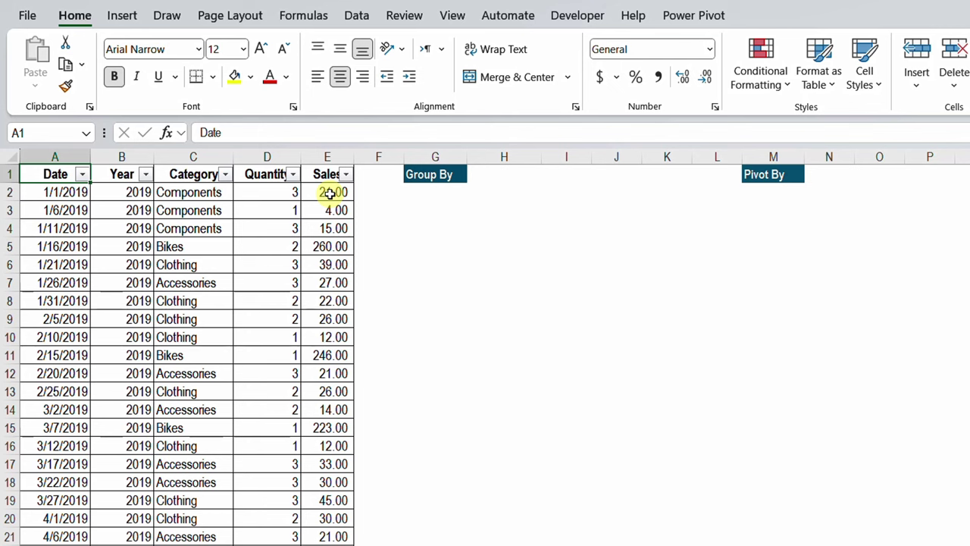
Step: Start a GROUPBY formula in cell G3 with the category data C2:C148 as its row fields
click(438, 213)
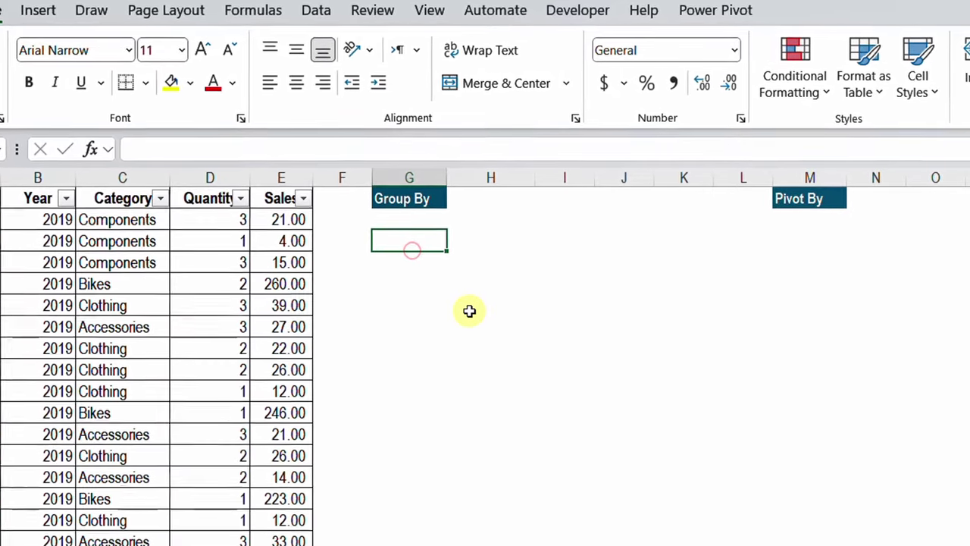
text(=Grou)
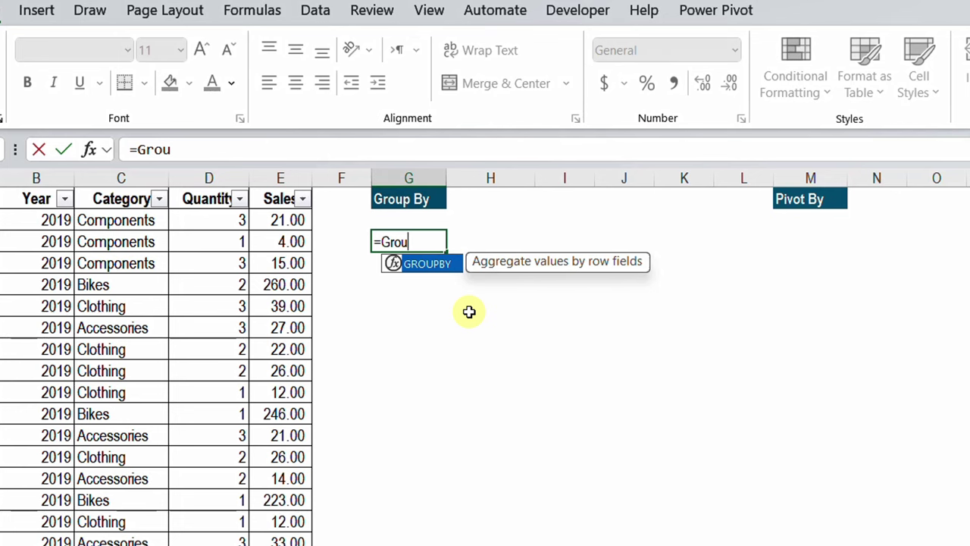
key(Tab)
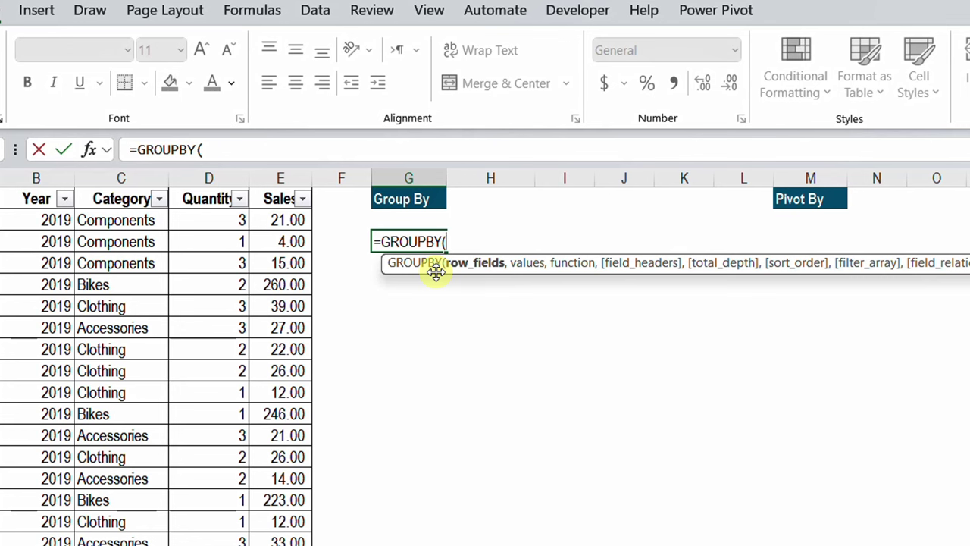
click(124, 220)
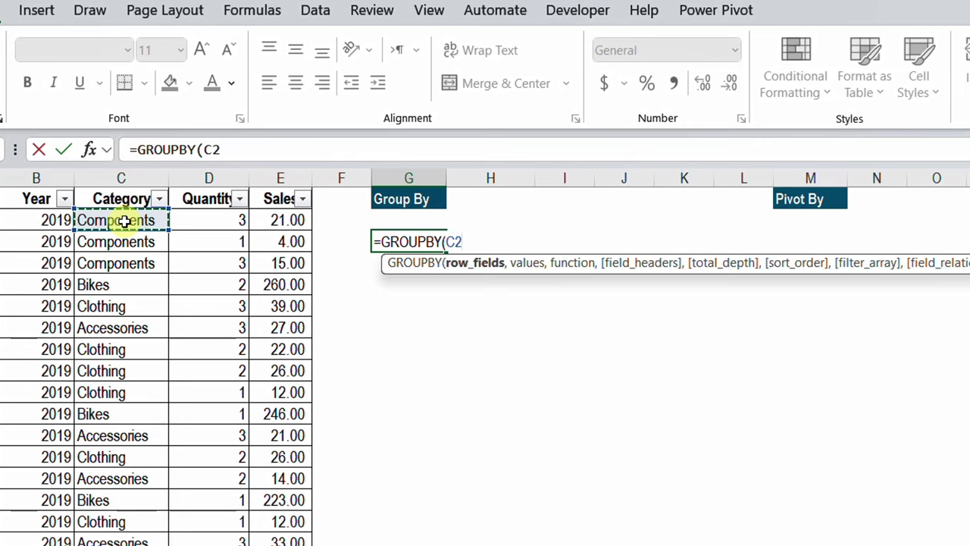
key(ctrl+shift+Down)
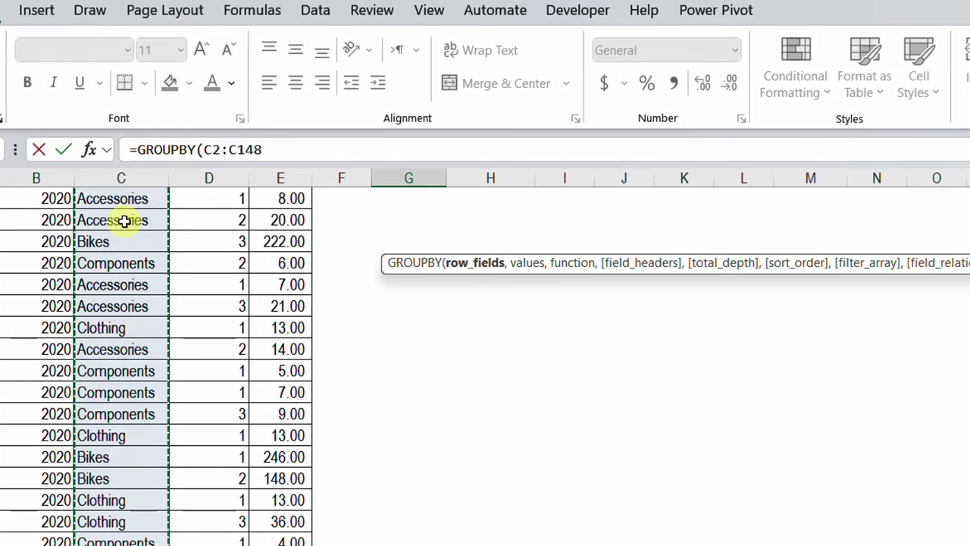
key(ctrl+BackSpace)
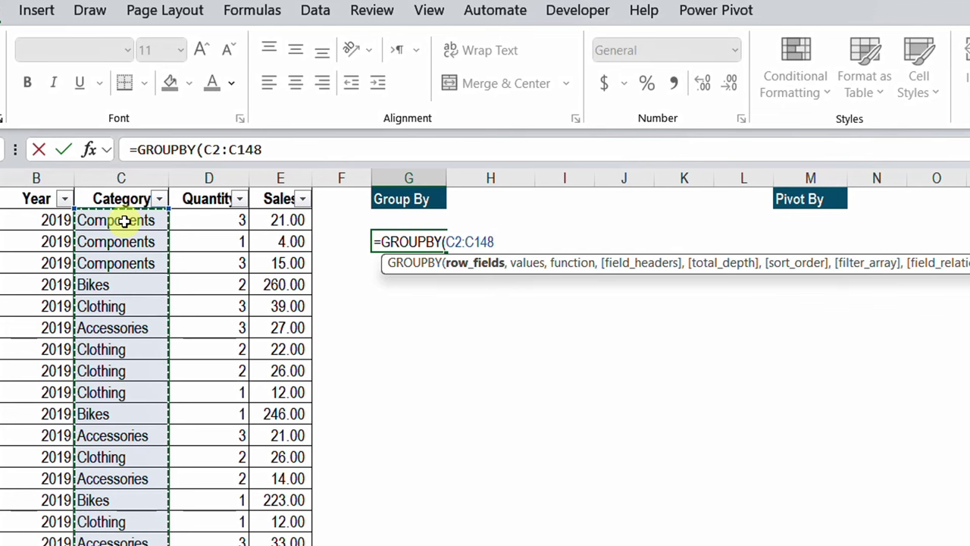
text(,)
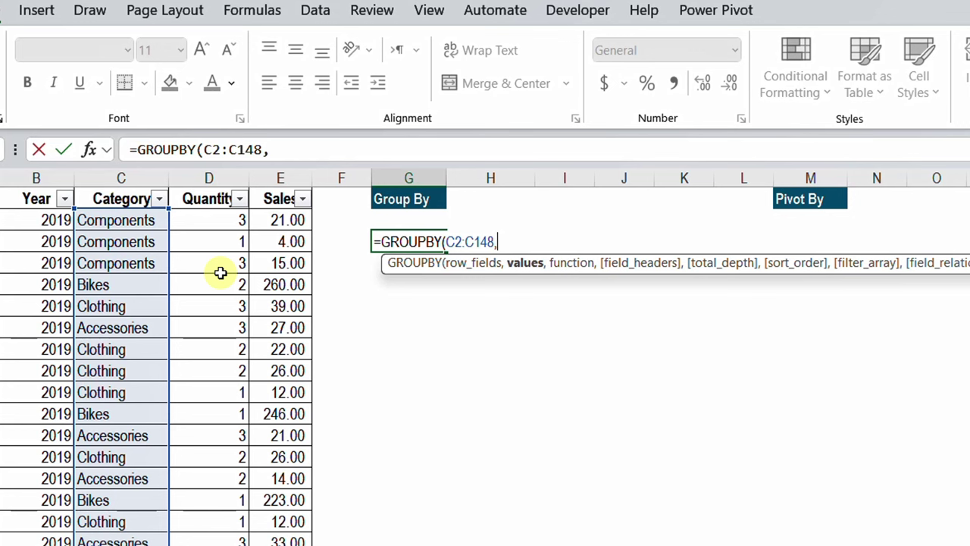
Step: Complete the GROUPBY formula with the quantities D2:D148 as values and SUM as the function
click(219, 219)
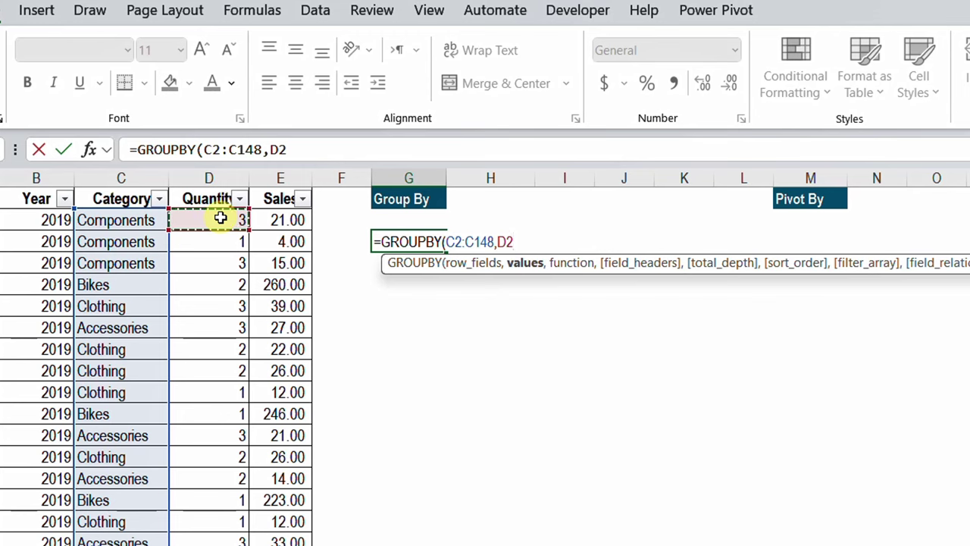
key(ctrl+shift+Down)
key(ctrl+BackSpace)
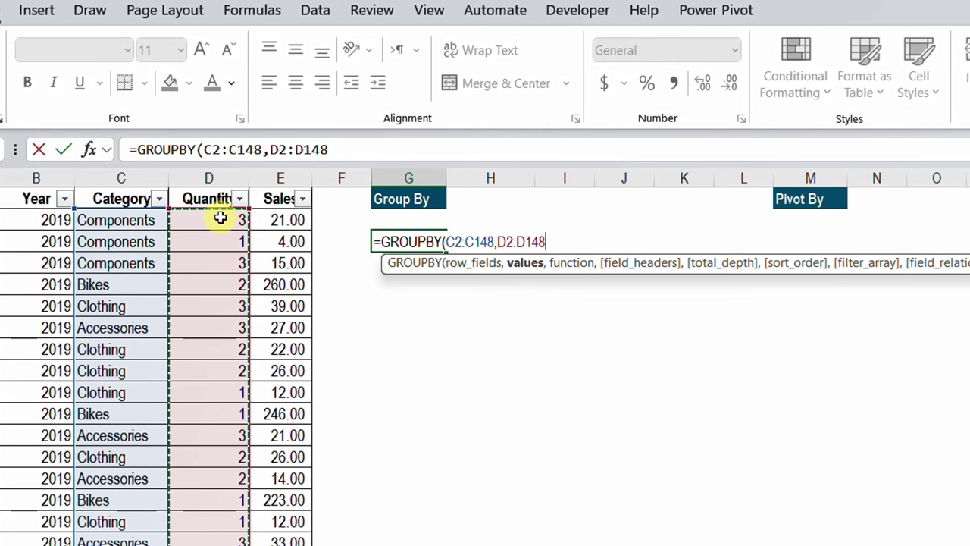
text(,)
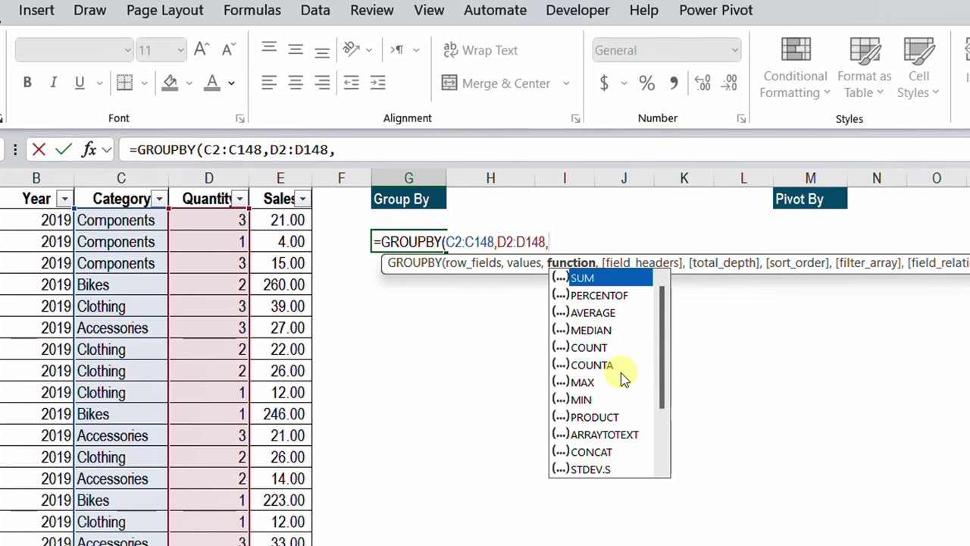
double_click(597, 280)
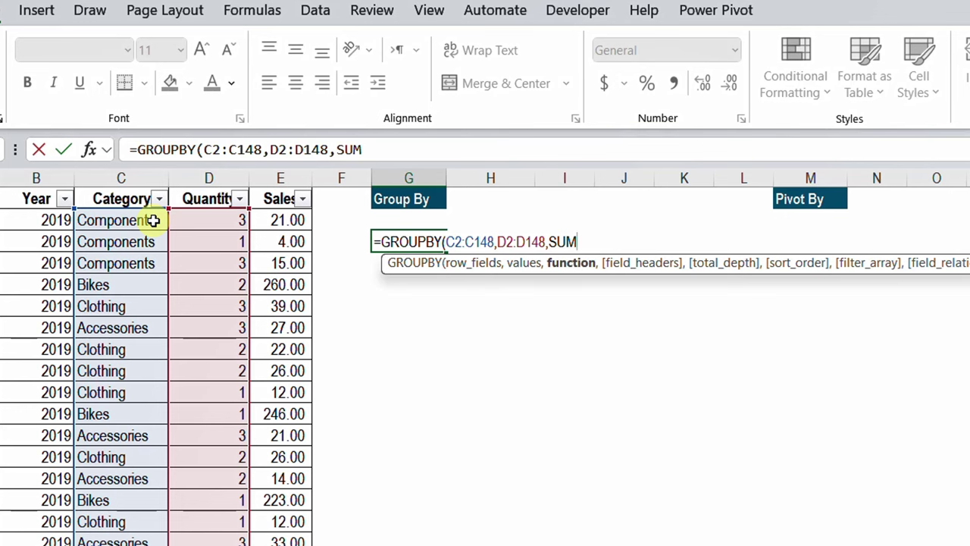
text())
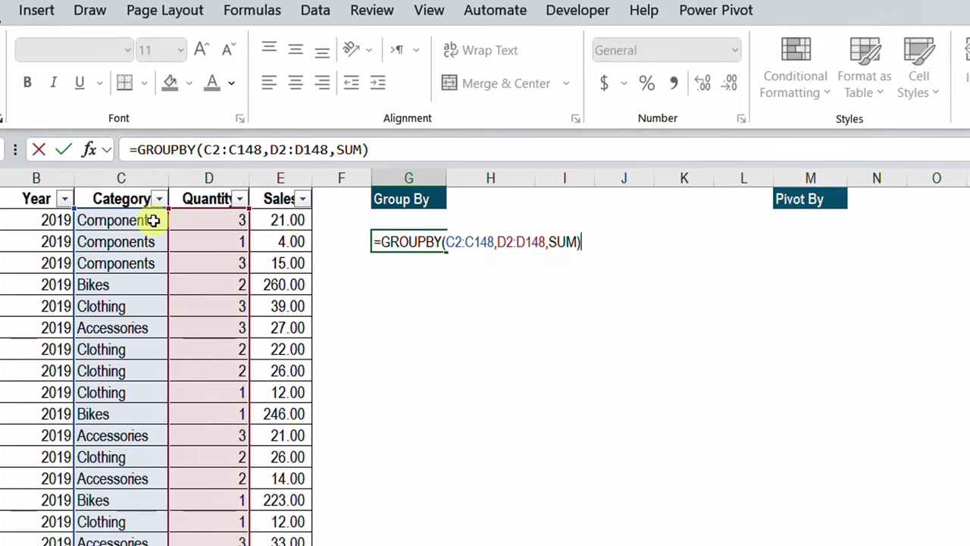
key(Return)
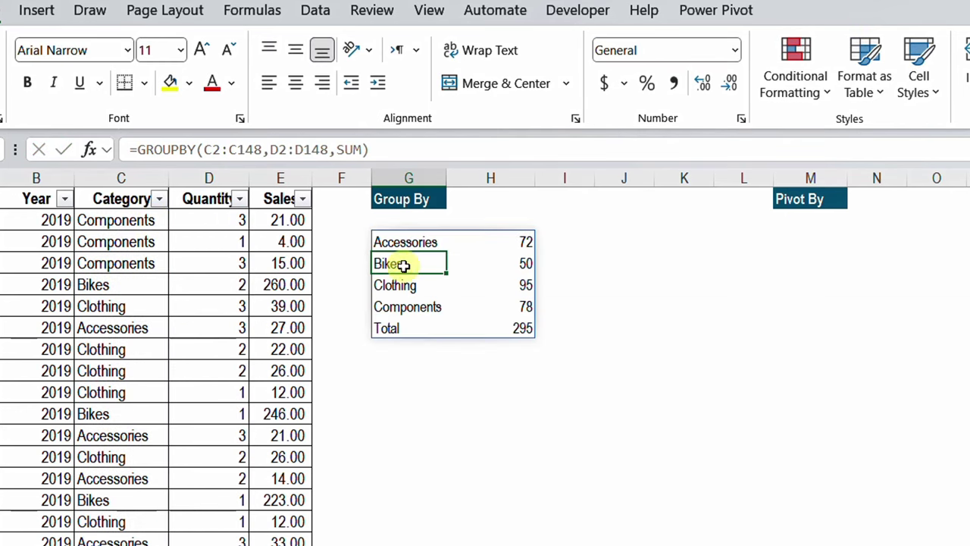
Step: Examine the category rows and the Total row of the GROUPBY result
click(402, 243)
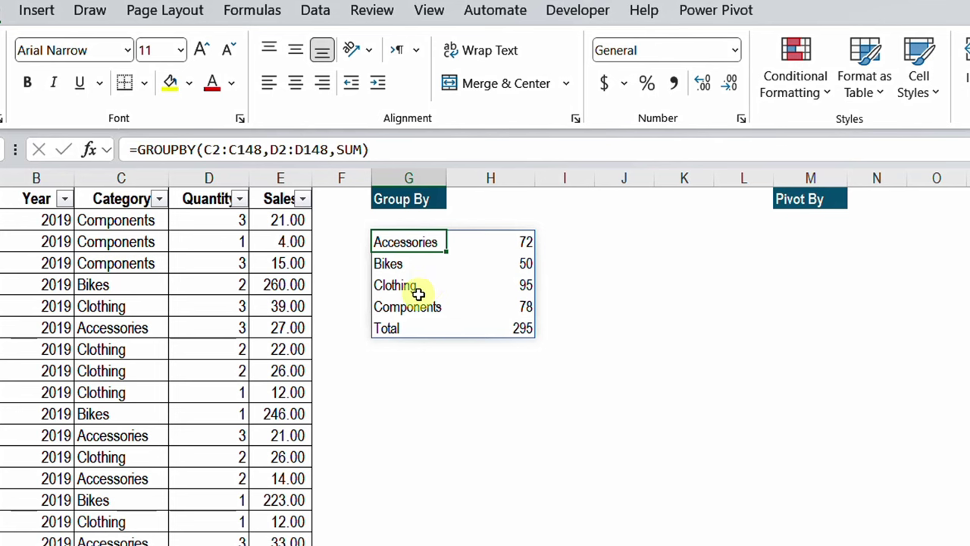
drag(389, 328, 514, 327)
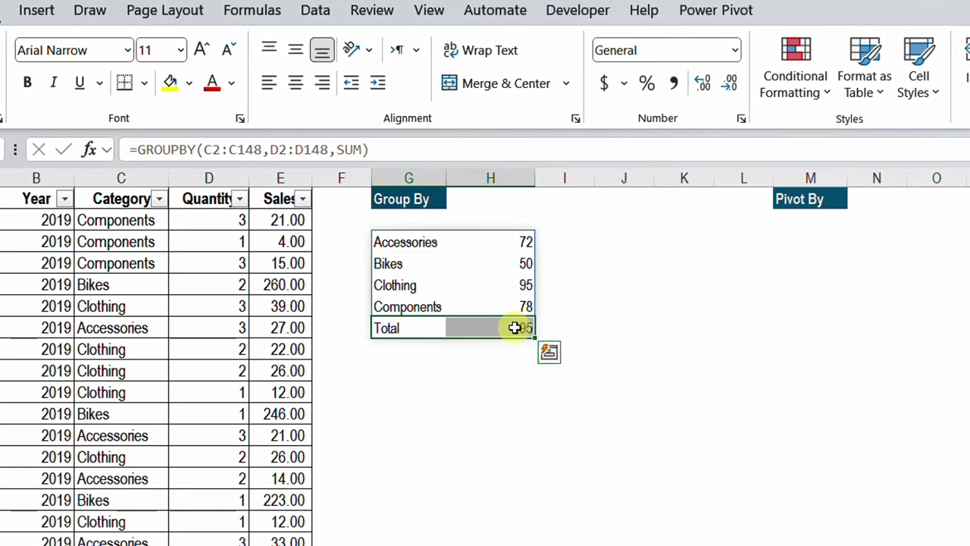
click(470, 371)
click(394, 329)
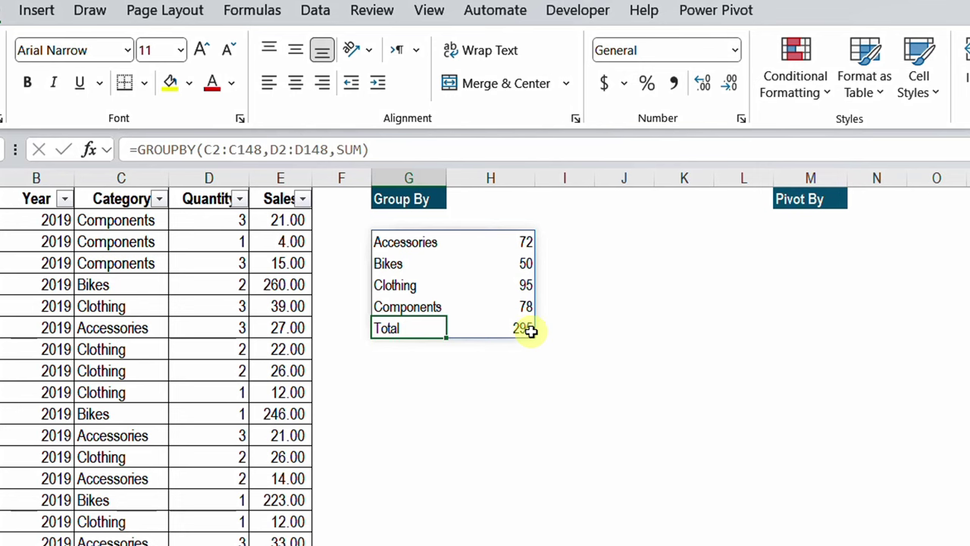
Step: Extend the row fields of the GROUPBY formula in G3 to B2:C148 to group by year and category
click(409, 242)
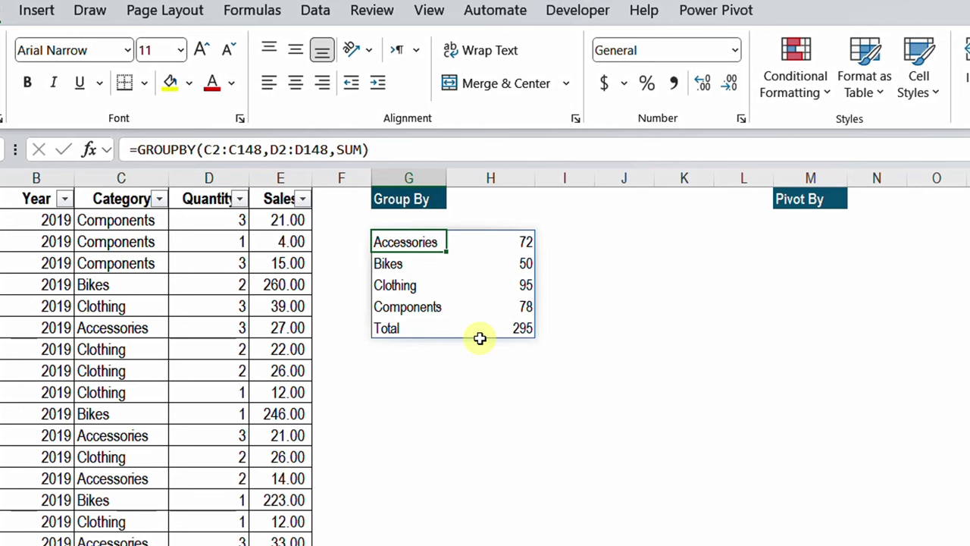
double_click(400, 243)
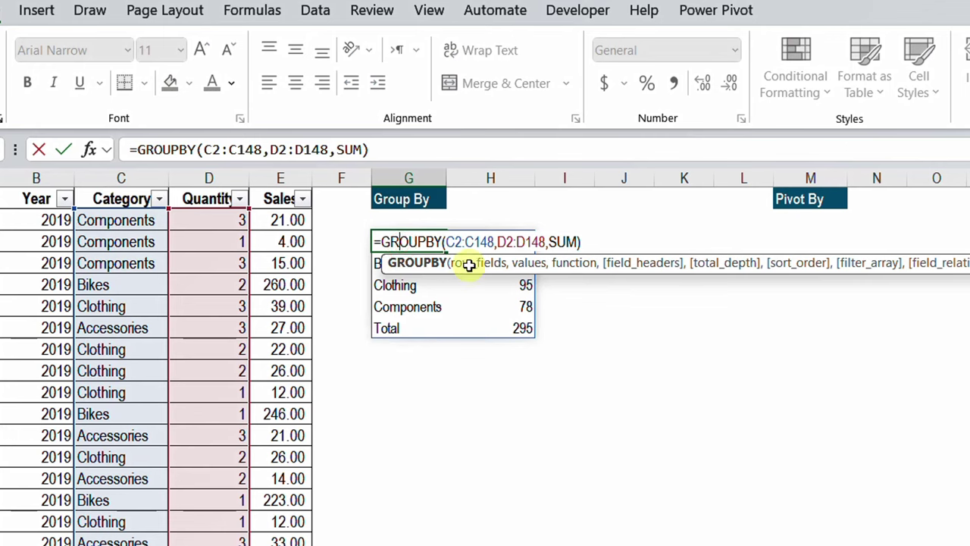
drag(445, 242, 494, 243)
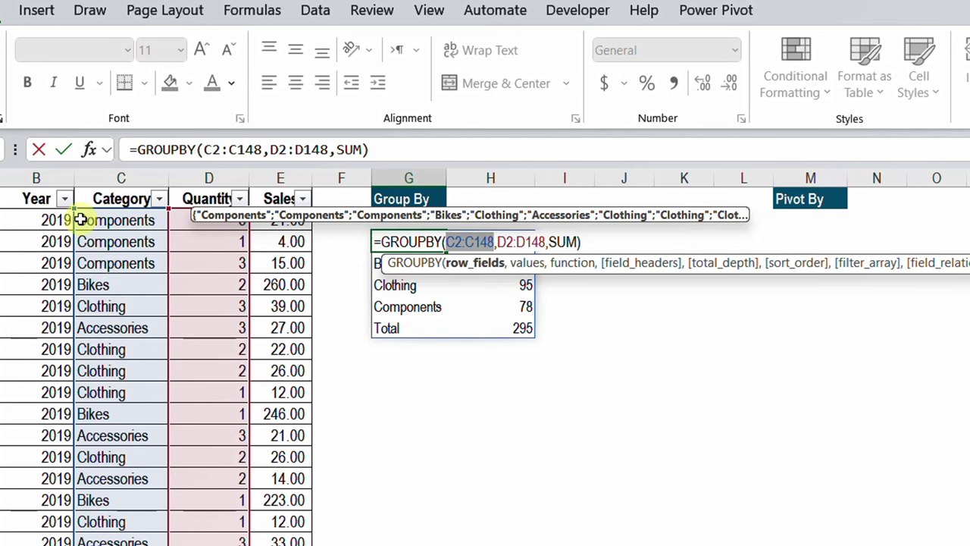
drag(76, 207, 19, 209)
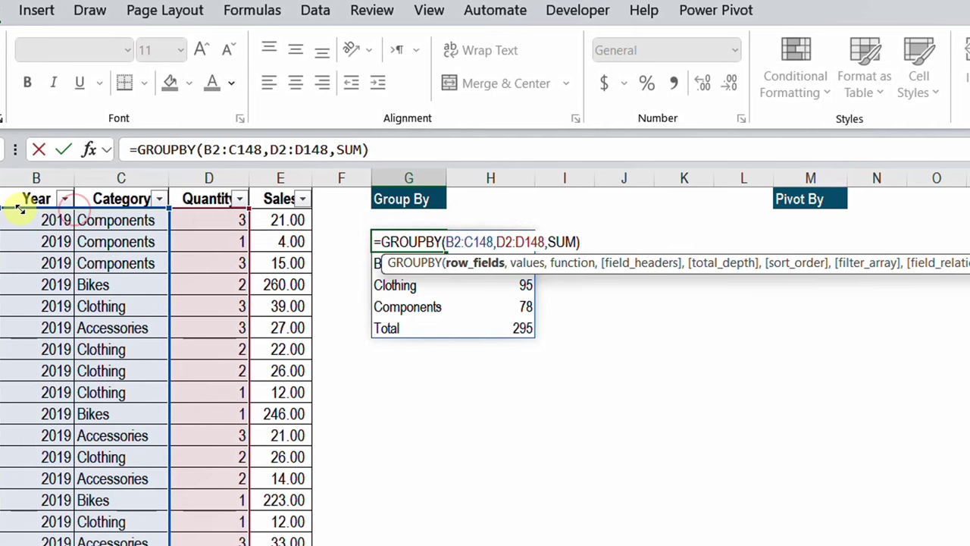
key(Return)
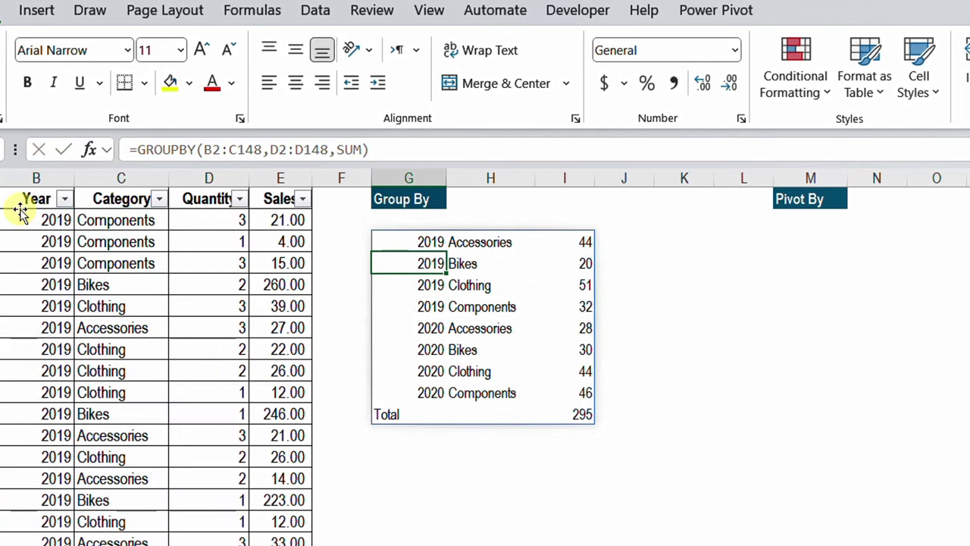
Step: Examine the year and category combinations, their summed quantities and the Total row in the GROUPBY result
drag(415, 247, 470, 310)
click(462, 243)
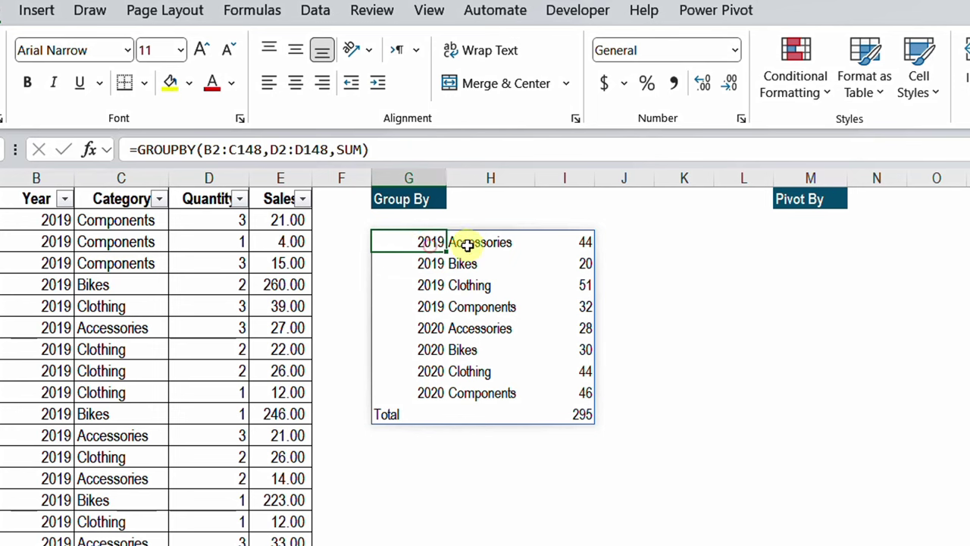
click(424, 263)
click(460, 263)
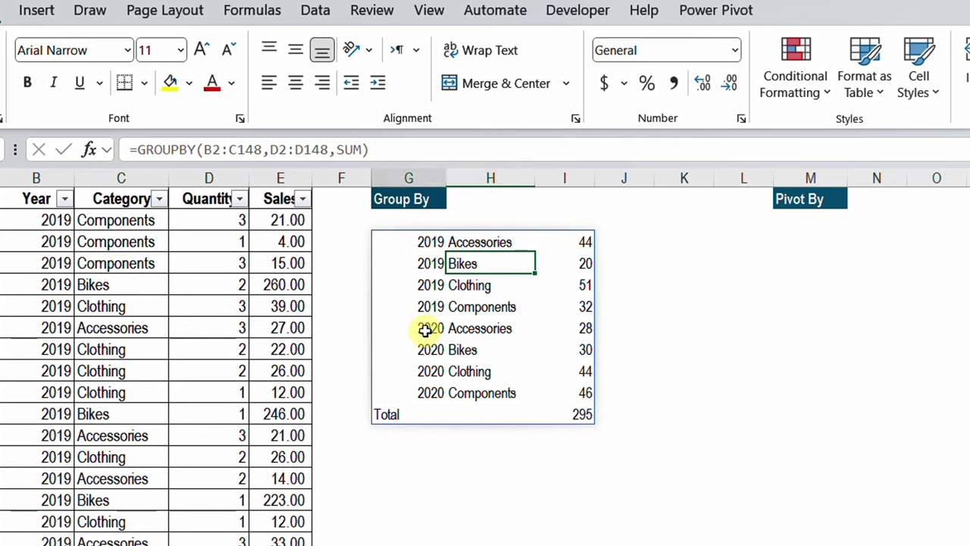
drag(424, 327, 473, 388)
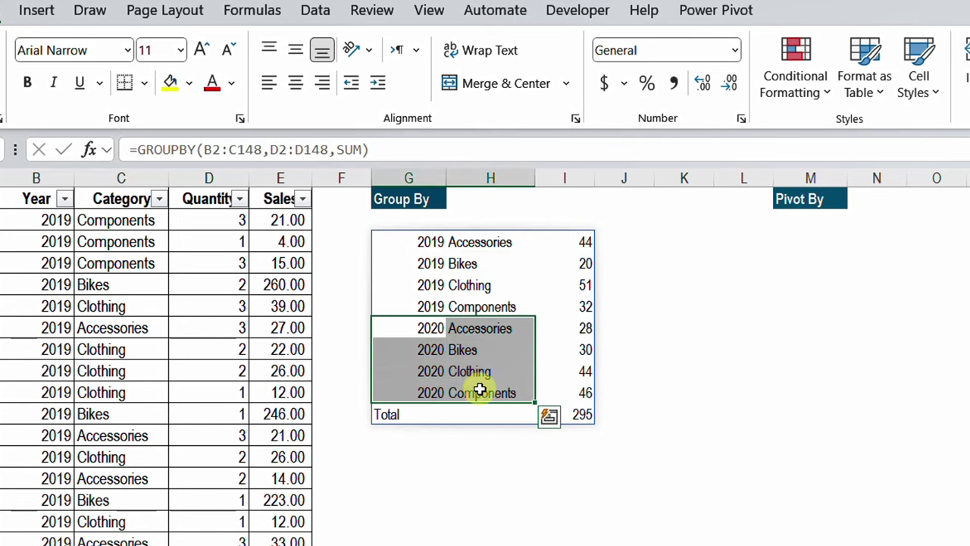
click(452, 476)
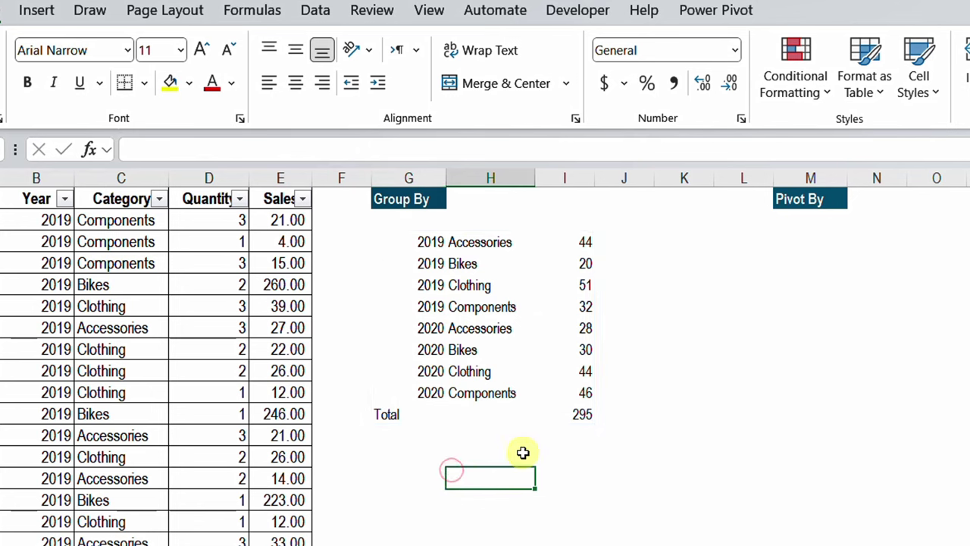
click(572, 415)
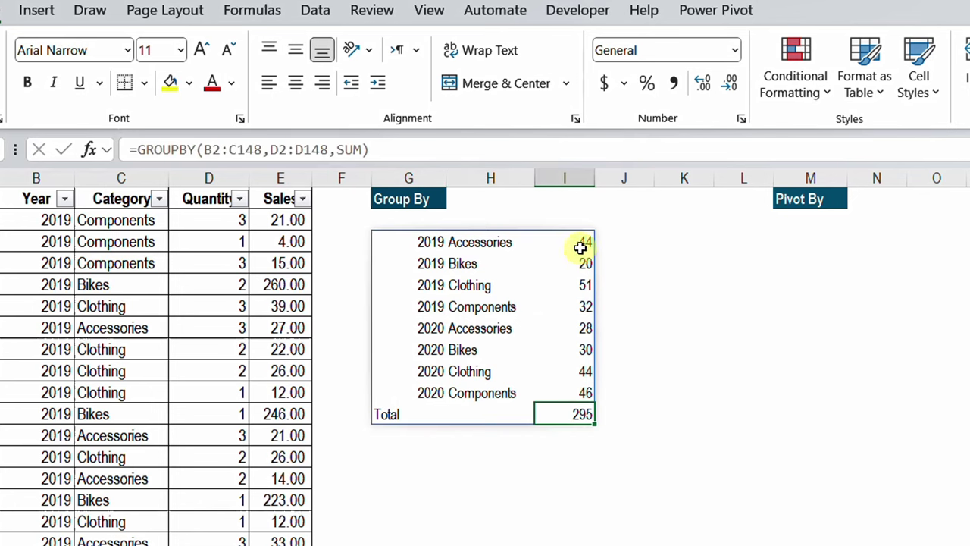
drag(580, 245, 581, 400)
Step: Extend the values range of the GROUPBY formula in G3 to D2:E148 to sum both quantity and sales
click(421, 243)
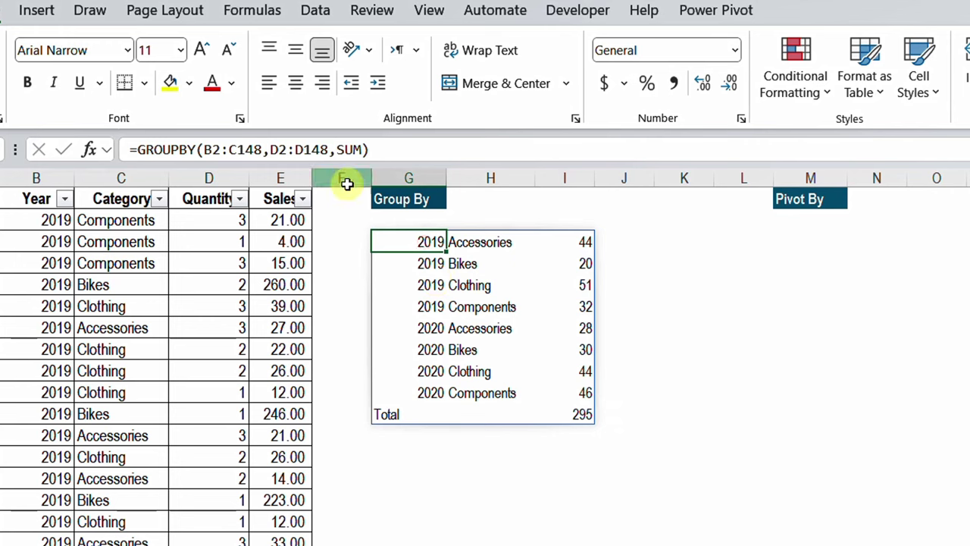
double_click(416, 241)
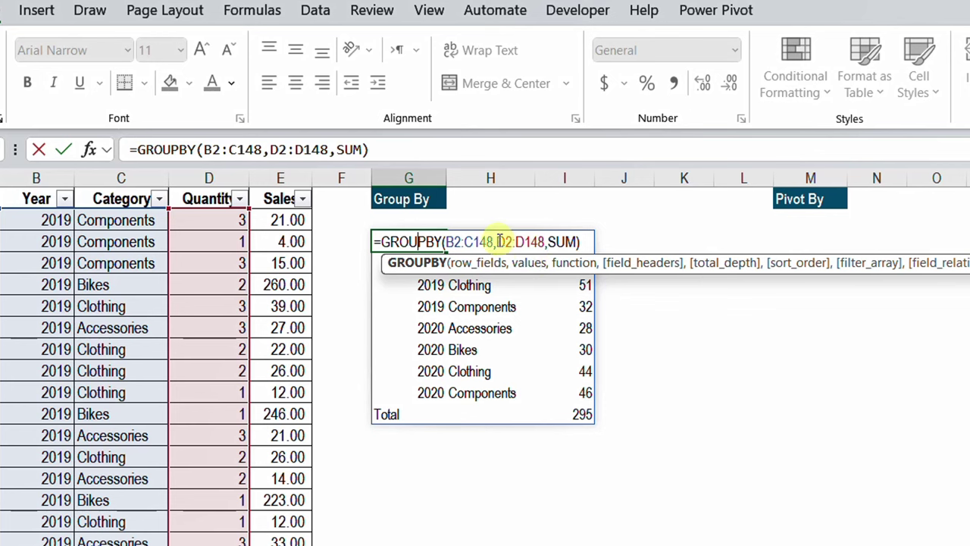
drag(497, 241, 544, 241)
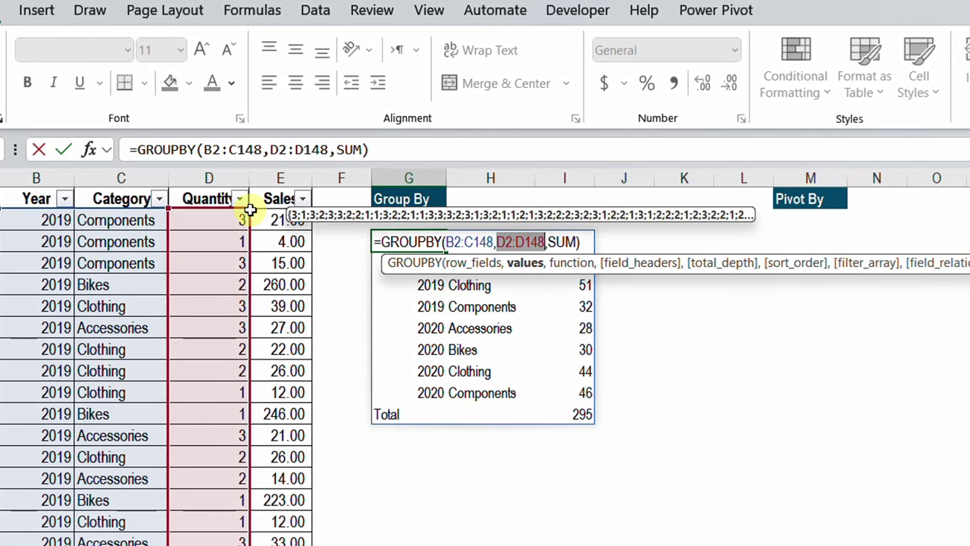
drag(247, 206, 294, 212)
key(Return)
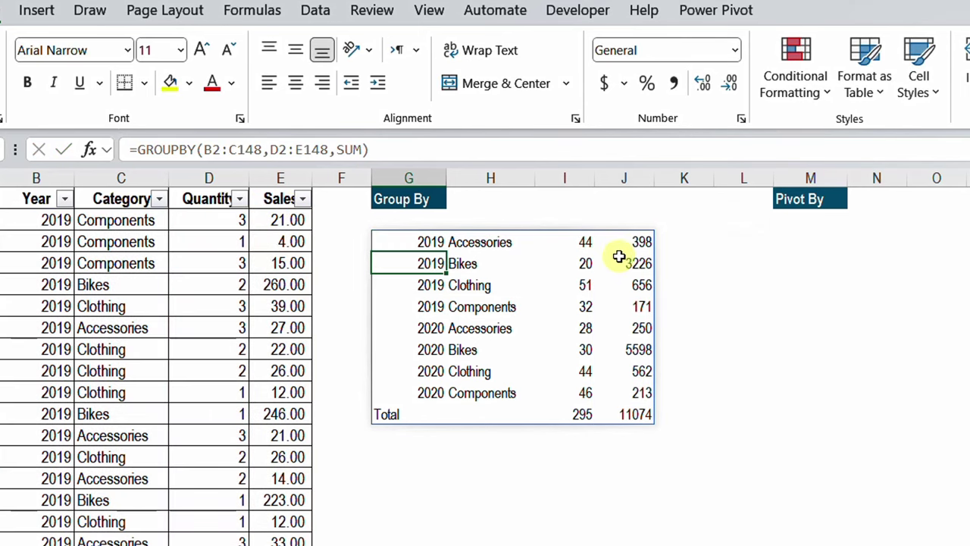
Step: Examine the summed quantity and sales columns and the Total row of the GROUPBY result
drag(585, 242, 582, 390)
drag(641, 241, 628, 372)
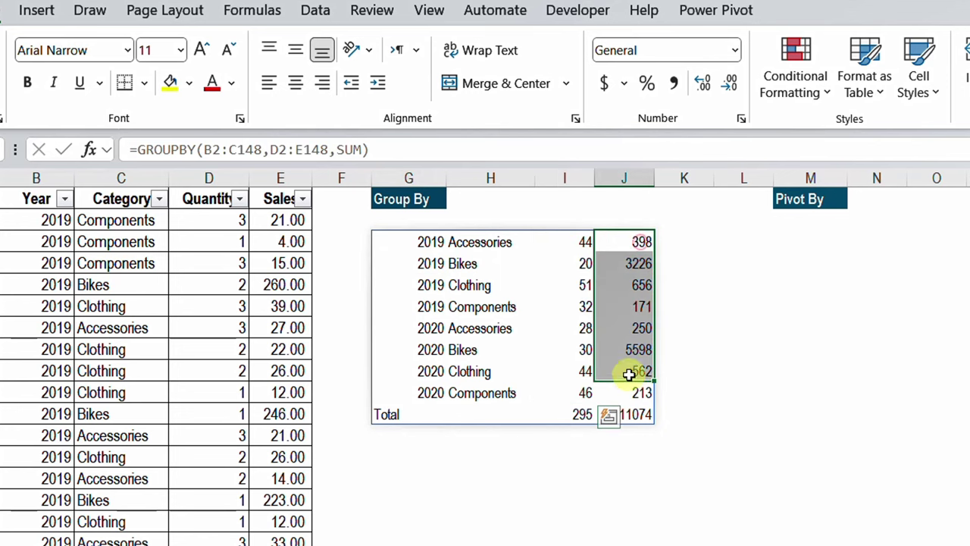
drag(422, 414, 615, 413)
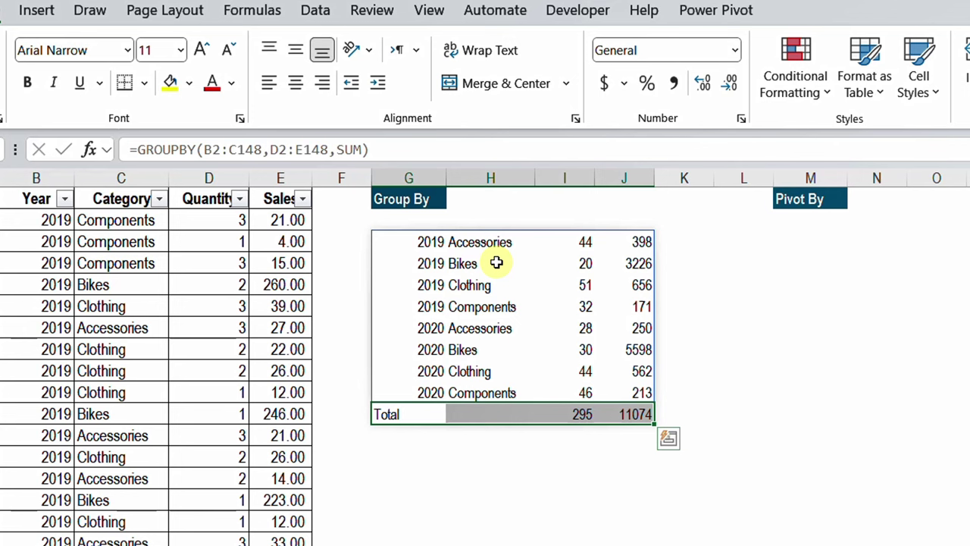
click(430, 242)
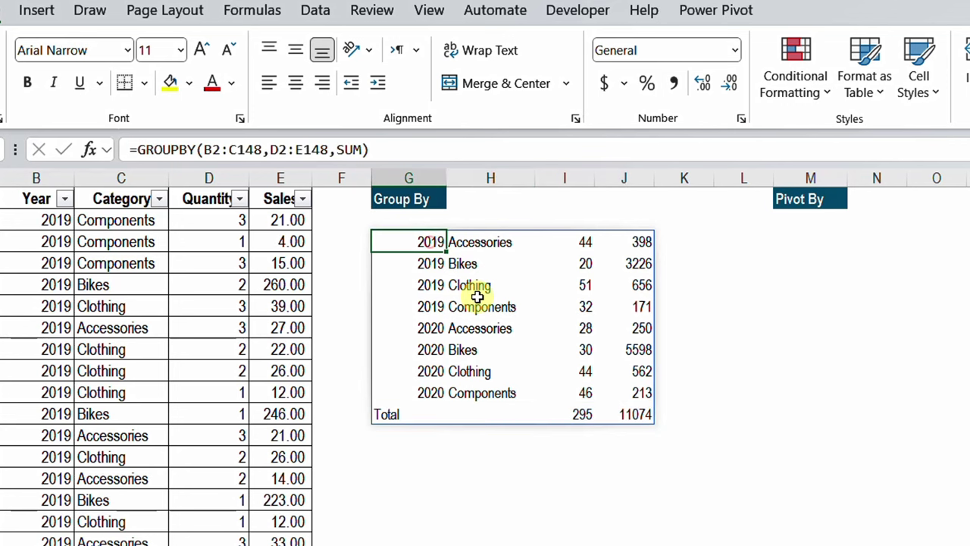
click(582, 239)
click(641, 242)
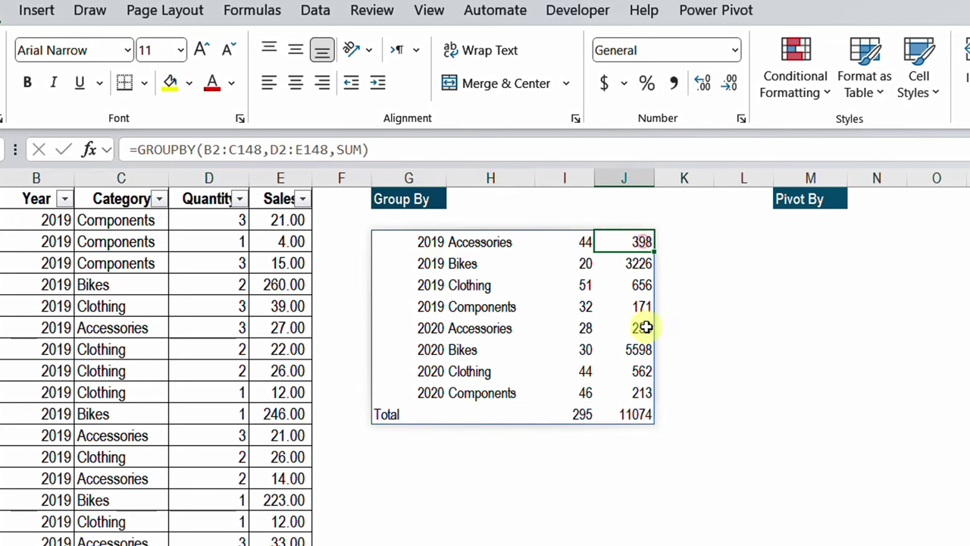
Step: Add the field_headers argument 2 (No but generate) to the GROUPBY formula in G3 and check the header row
click(407, 242)
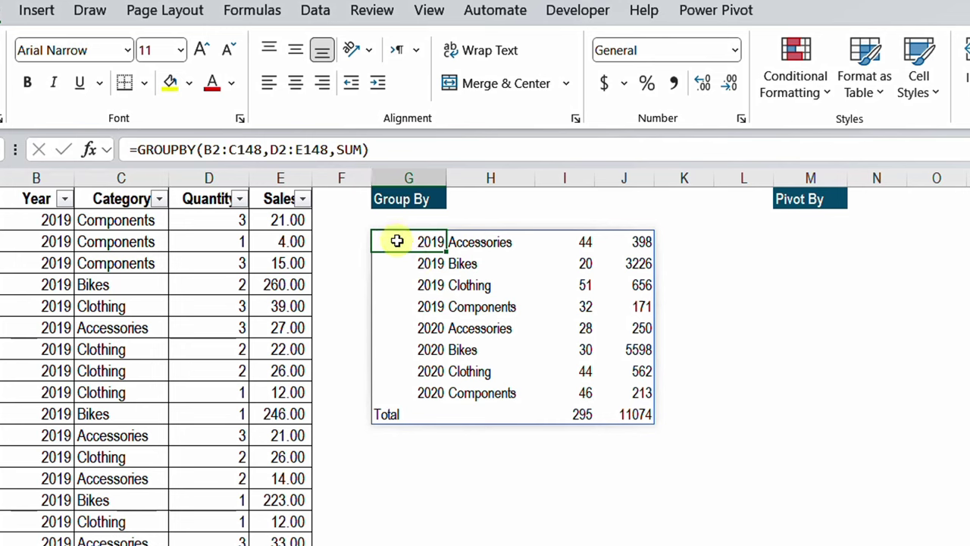
double_click(396, 241)
click(578, 242)
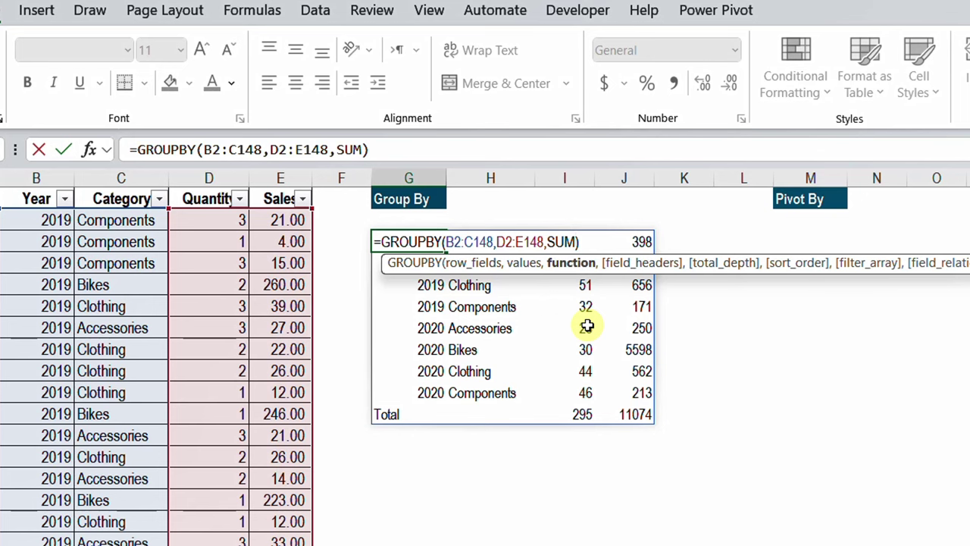
text(,)
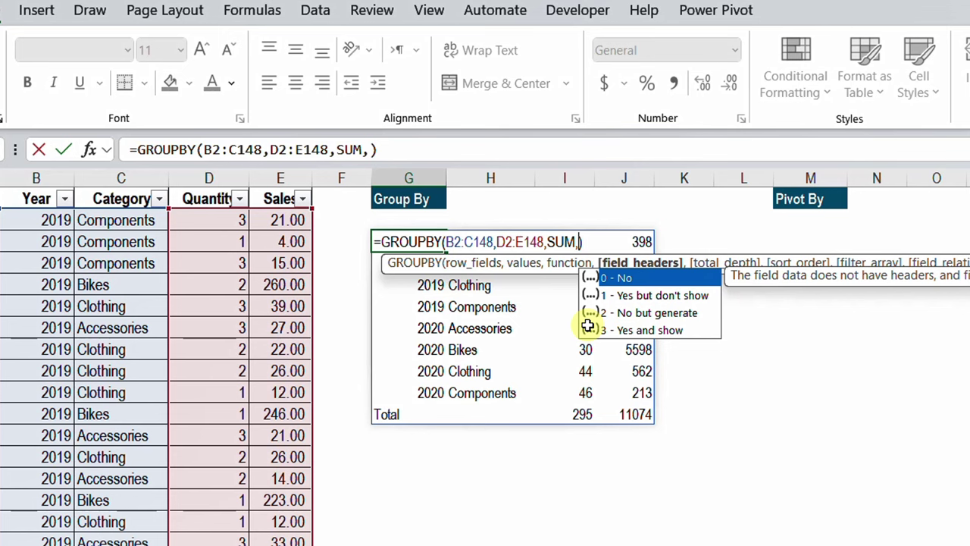
key(Down)
key(Down)
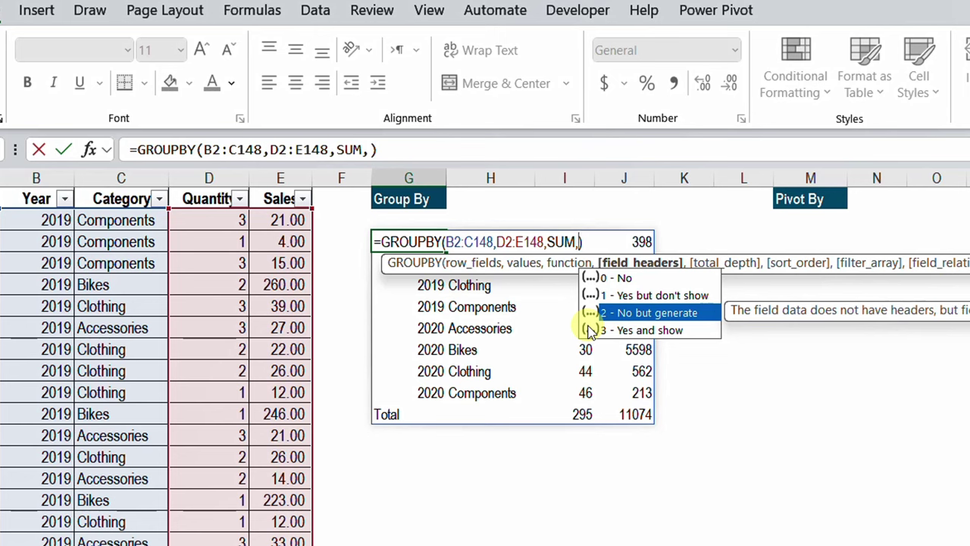
key(Up)
key(Up)
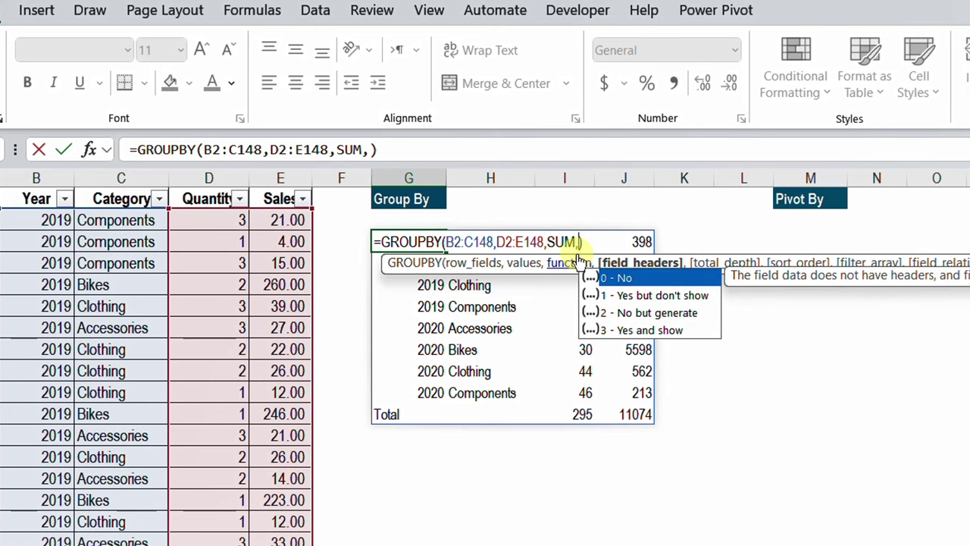
click(636, 314)
double_click(635, 313)
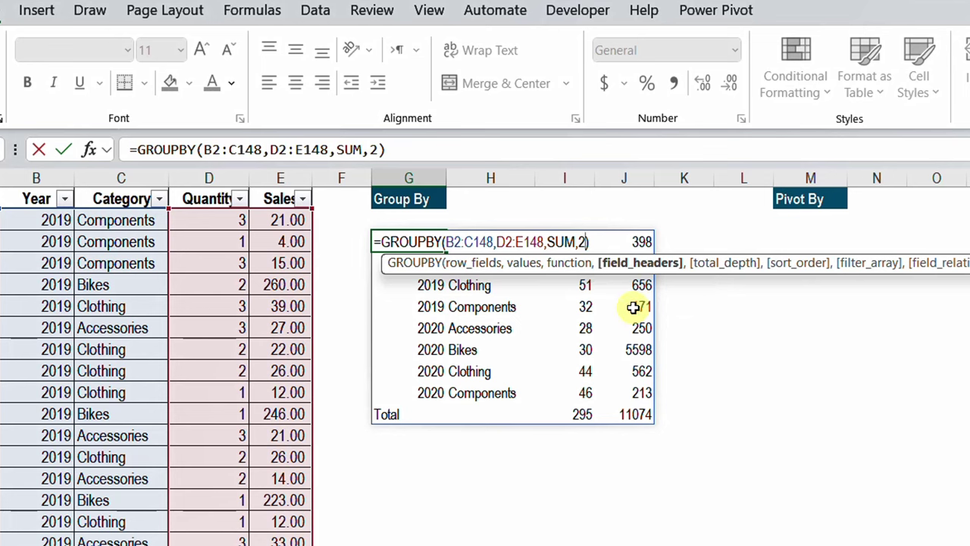
key(ctrl+Return)
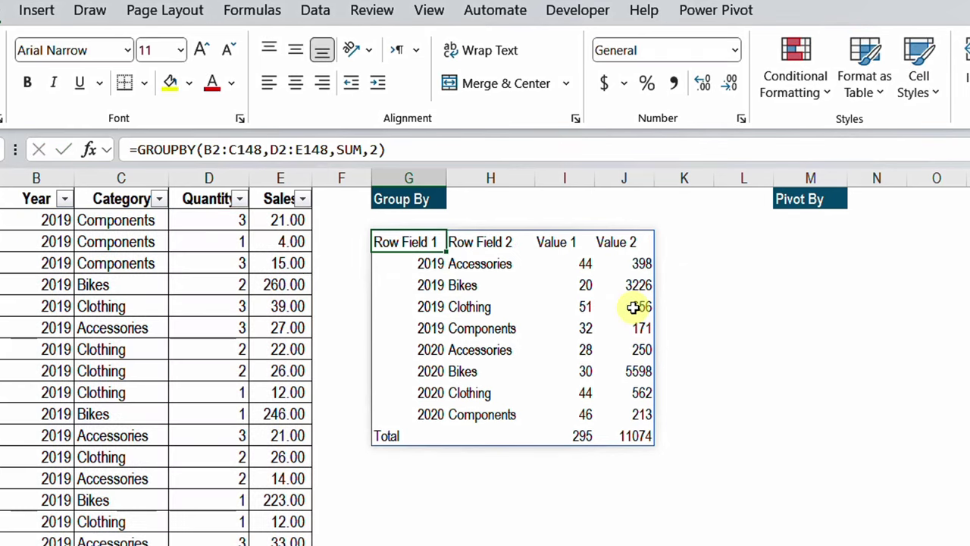
click(480, 236)
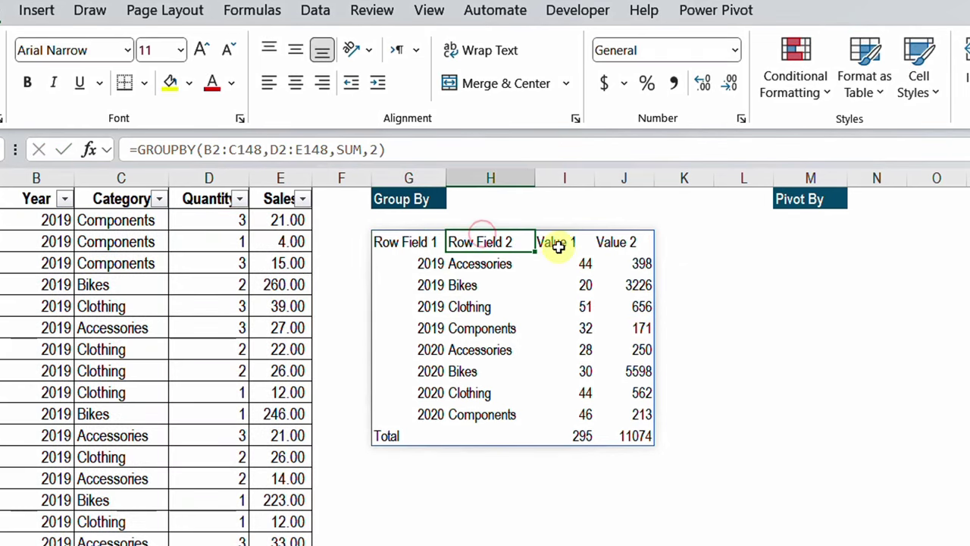
click(559, 244)
click(615, 241)
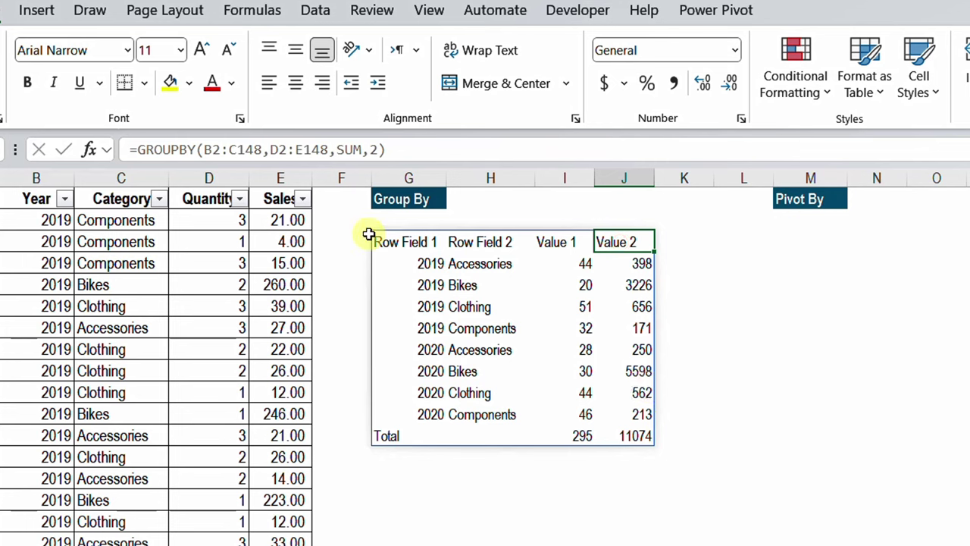
Step: Set field_headers to 3 (Yes and show) and extend the GROUPBY ranges to B1:C148 and D1:E148 to include the source headers
click(402, 241)
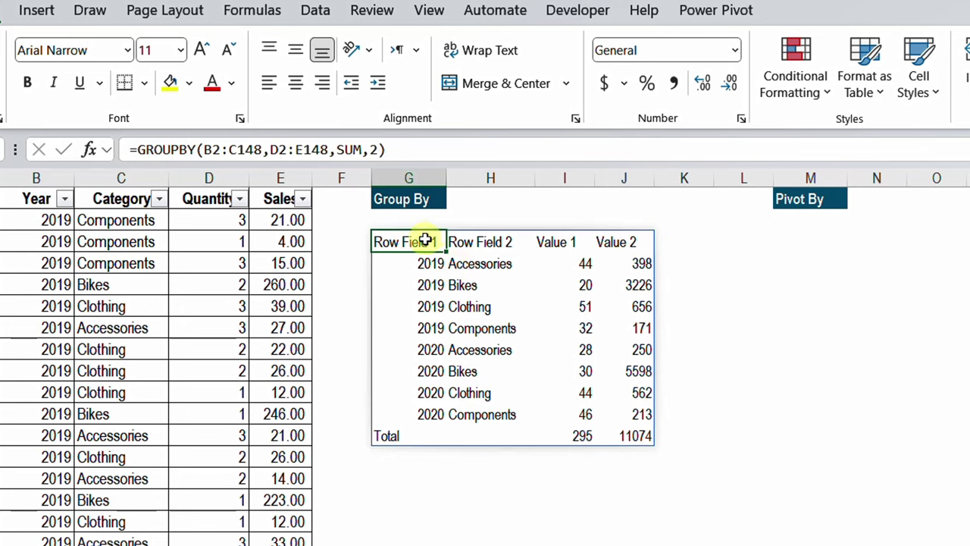
double_click(429, 241)
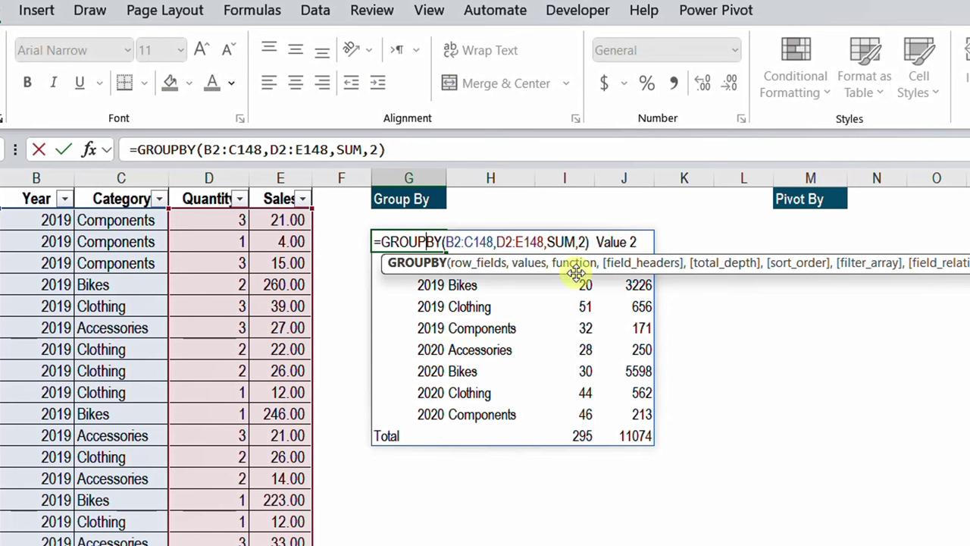
click(585, 242)
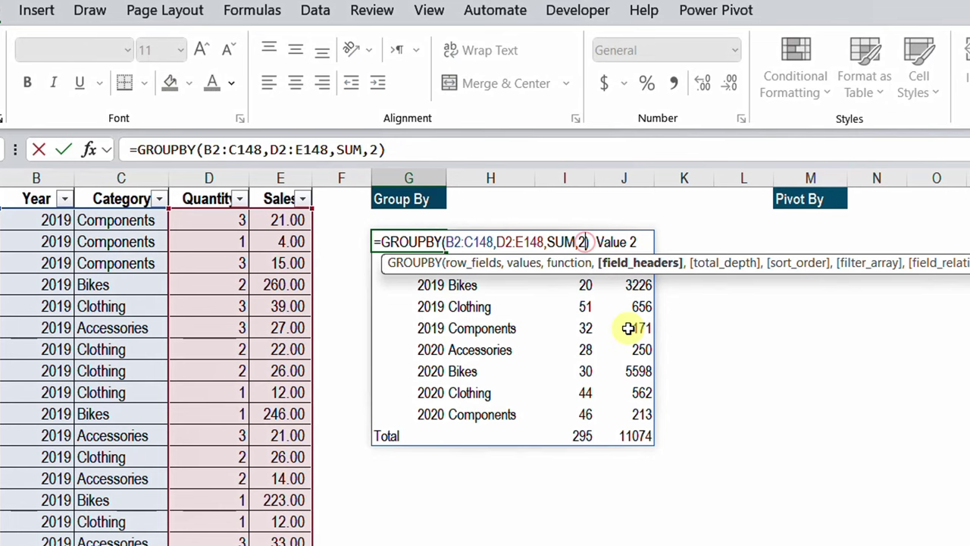
key(BackSpace)
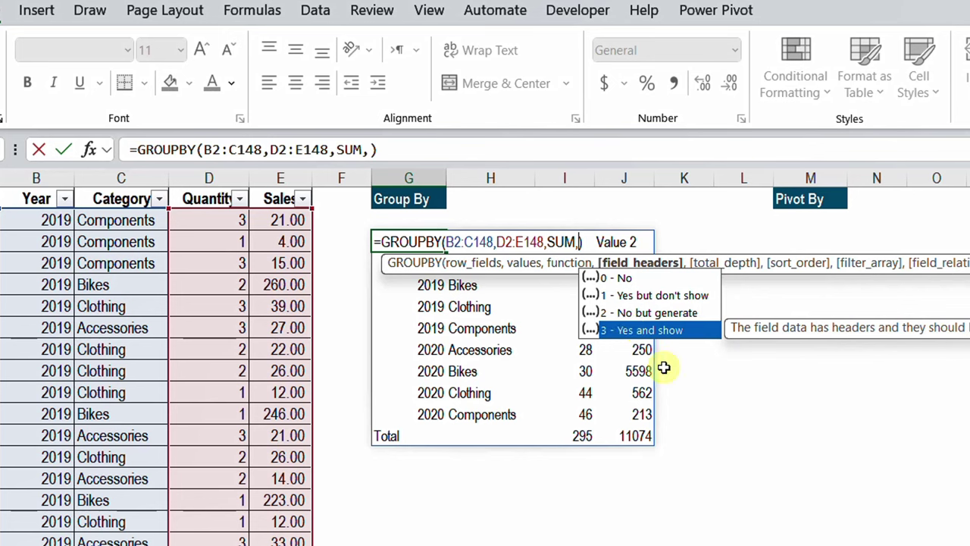
text(3)
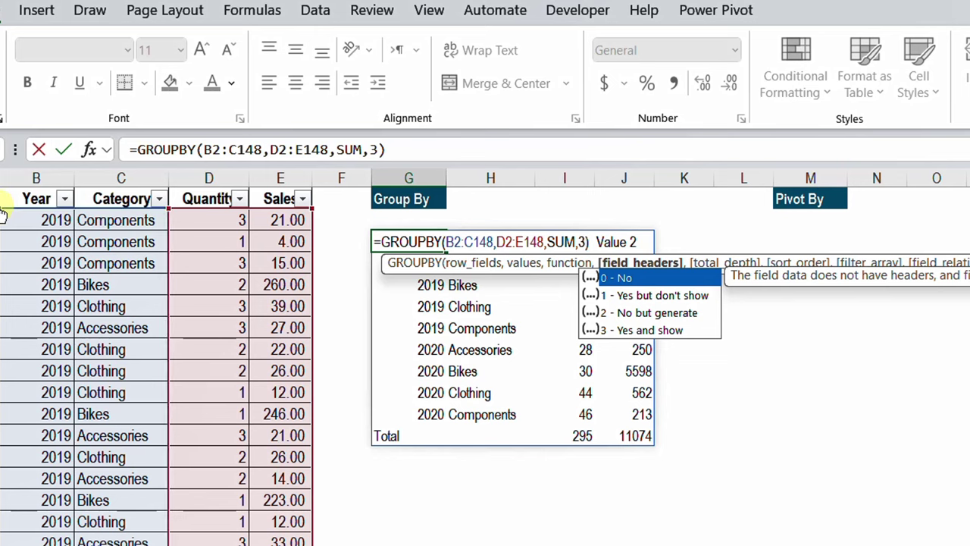
drag(6, 212, 6, 198)
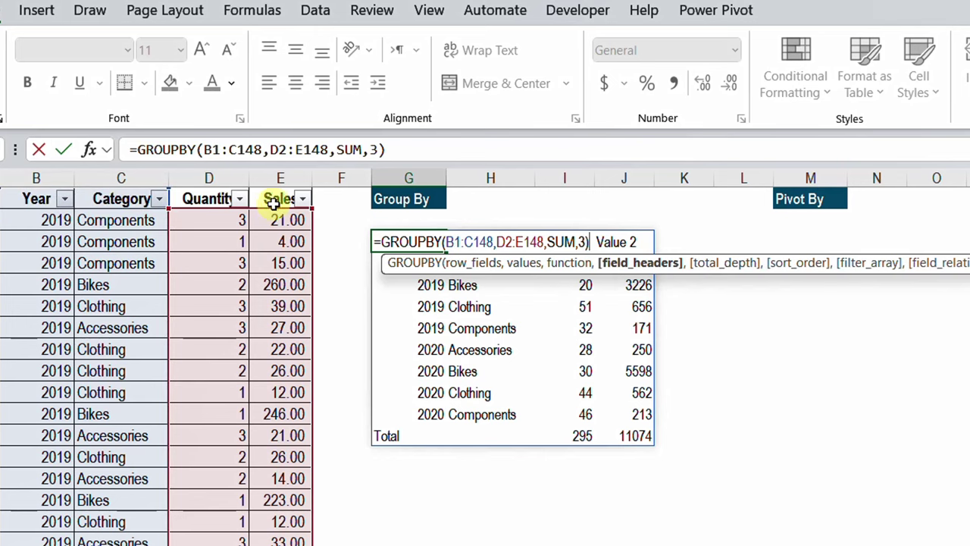
drag(313, 203, 312, 191)
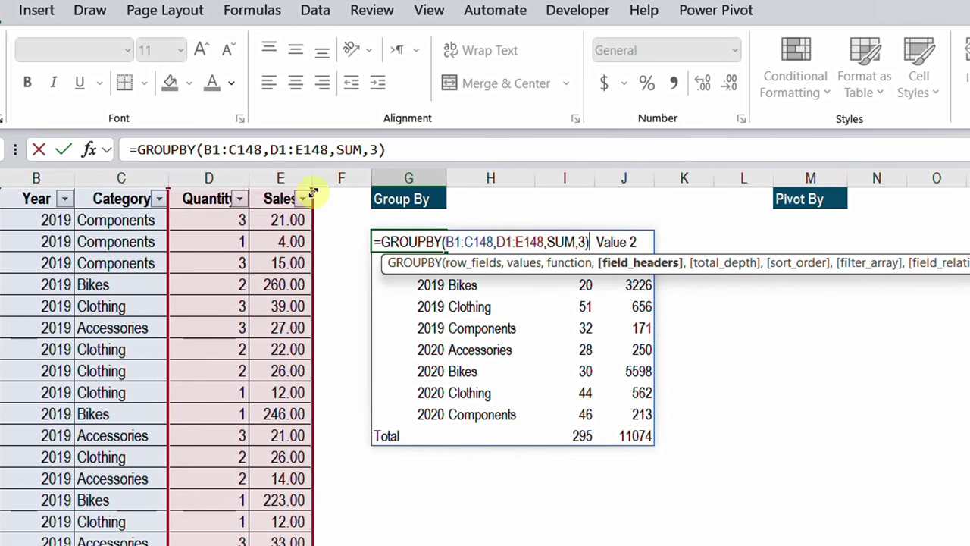
key(Return)
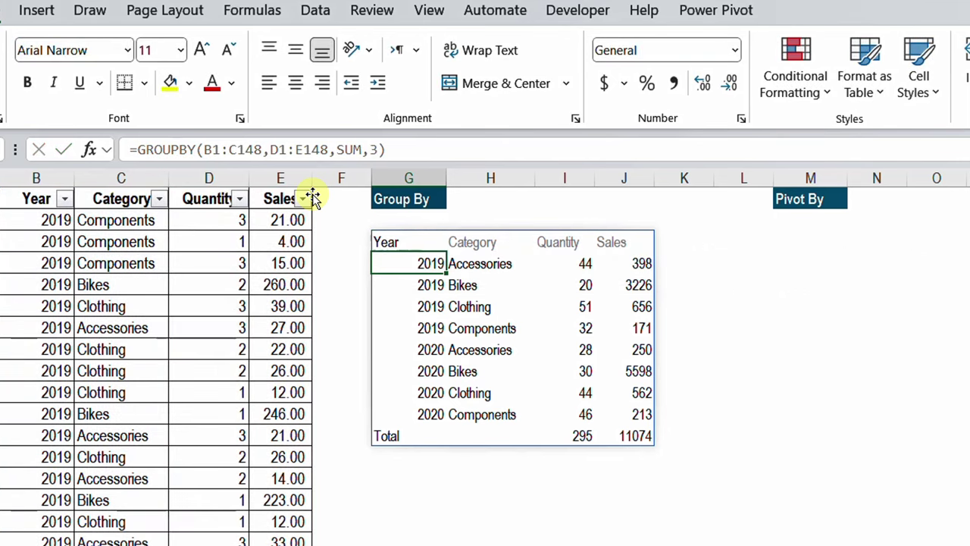
Step: Examine the column headers in the first row of the GROUPBY result
click(412, 245)
drag(411, 245, 462, 245)
key(Right)
key(Right)
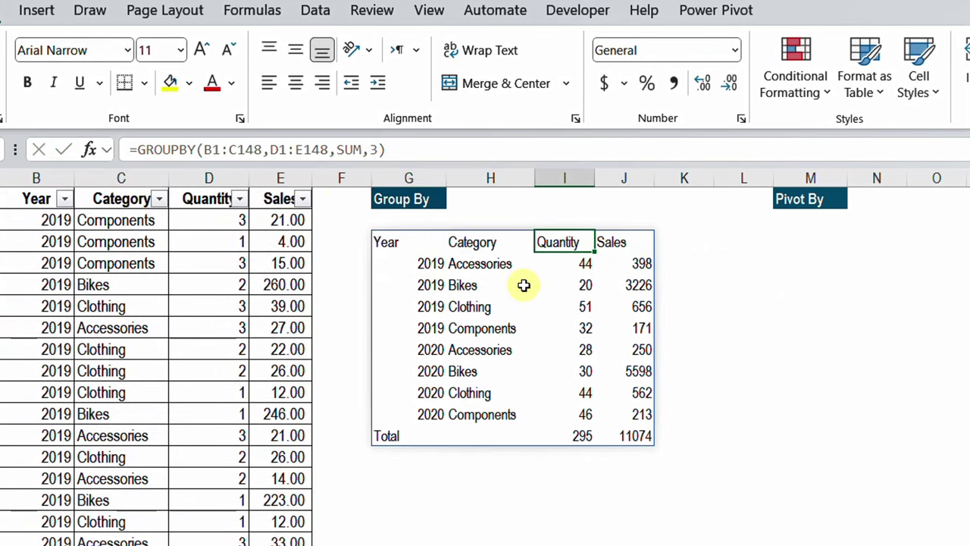
key(Left)
key(Left)
key(Left)
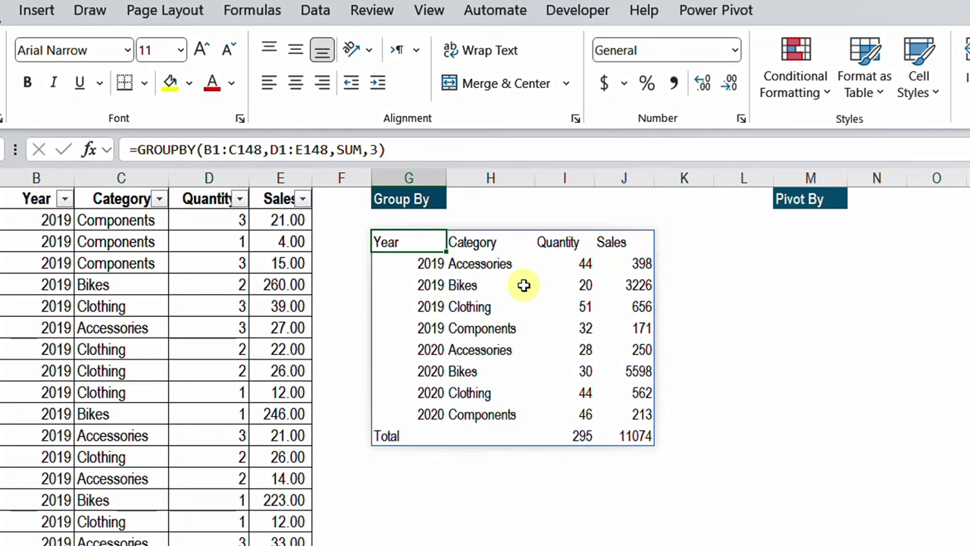
Step: Add the total_depth argument 2 (Grand and subtotals) to the GROUPBY formula in G3
double_click(408, 242)
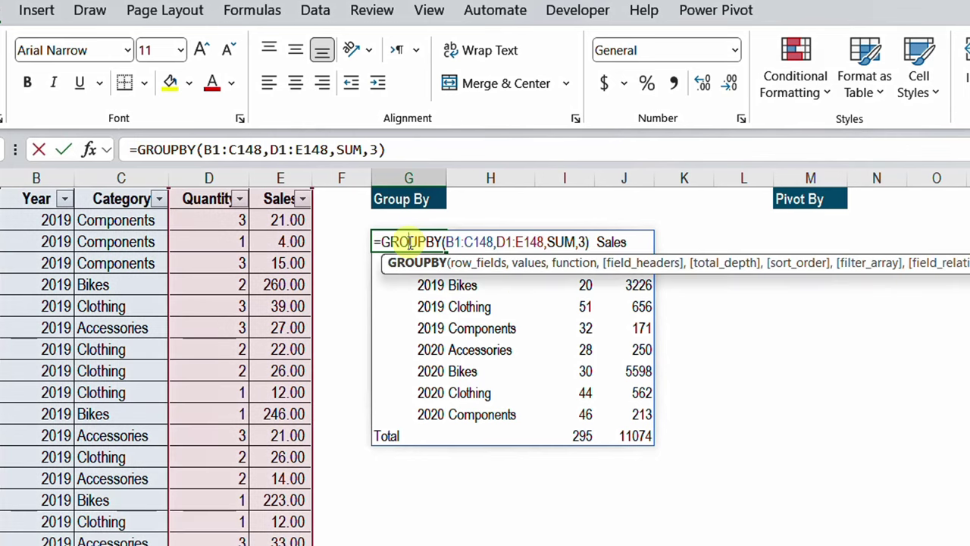
click(586, 241)
text(,)
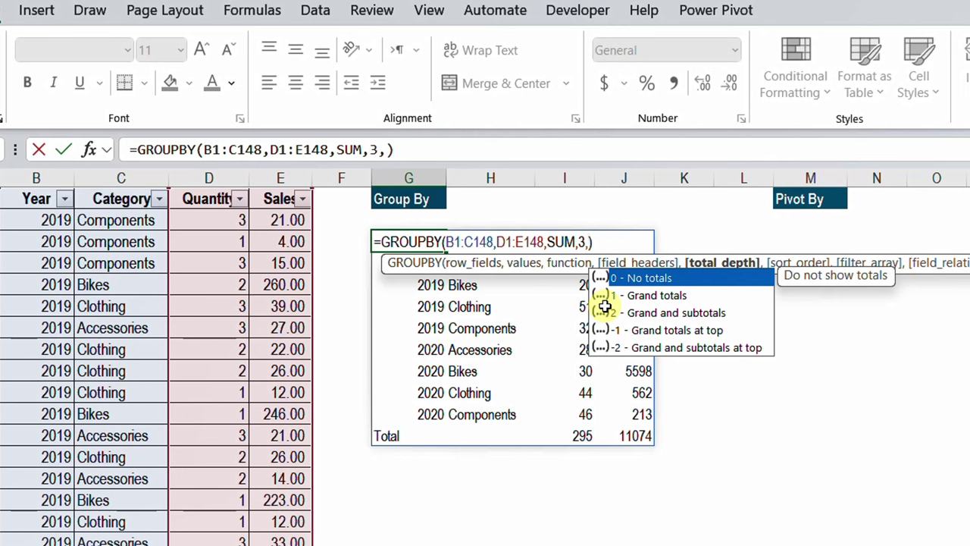
click(657, 312)
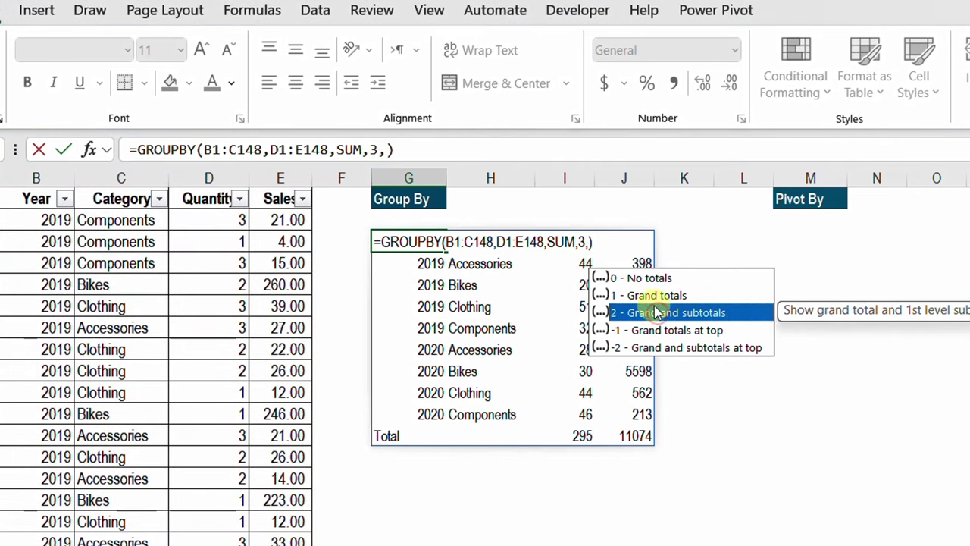
double_click(701, 313)
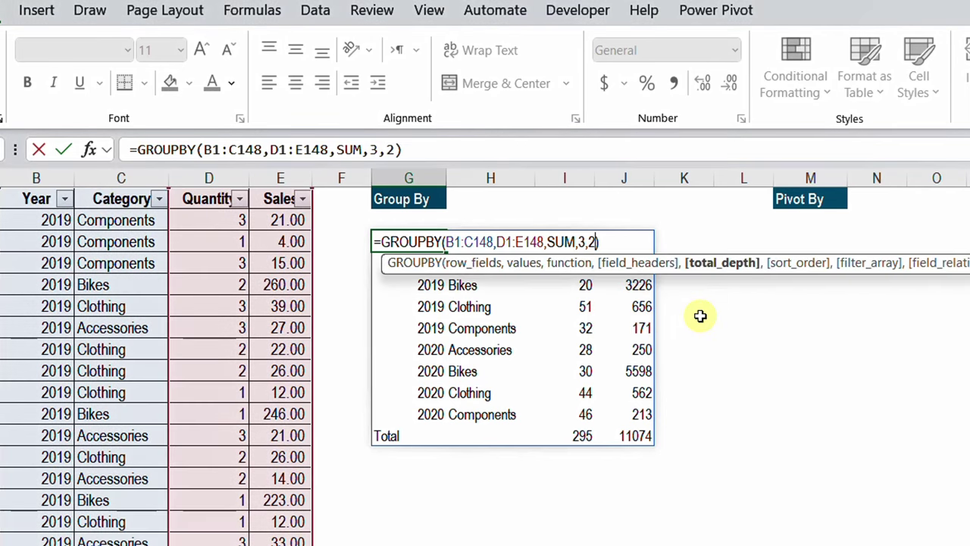
key(Return)
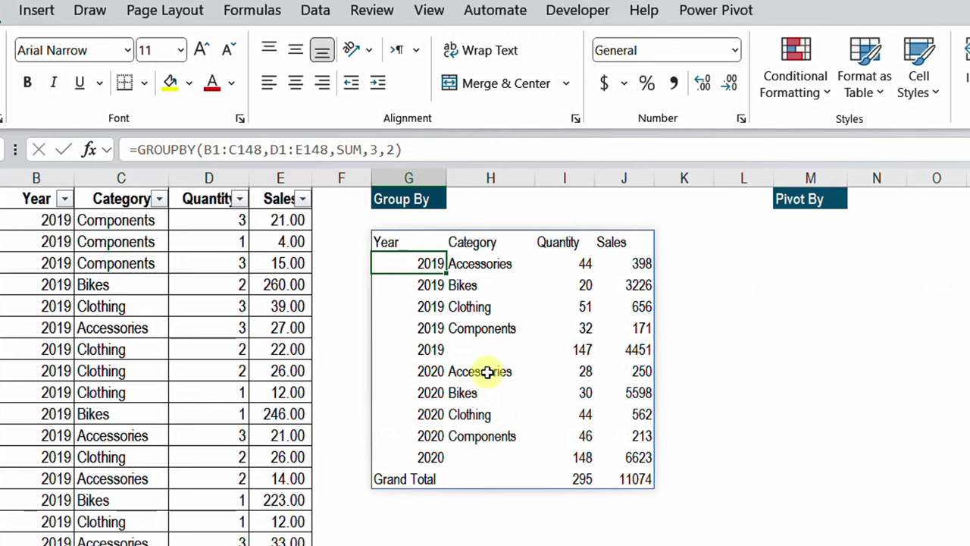
Step: Shade the 2019 and 2020 subtotal rows of the GROUPBY result light gray across columns G to J
drag(439, 350, 613, 348)
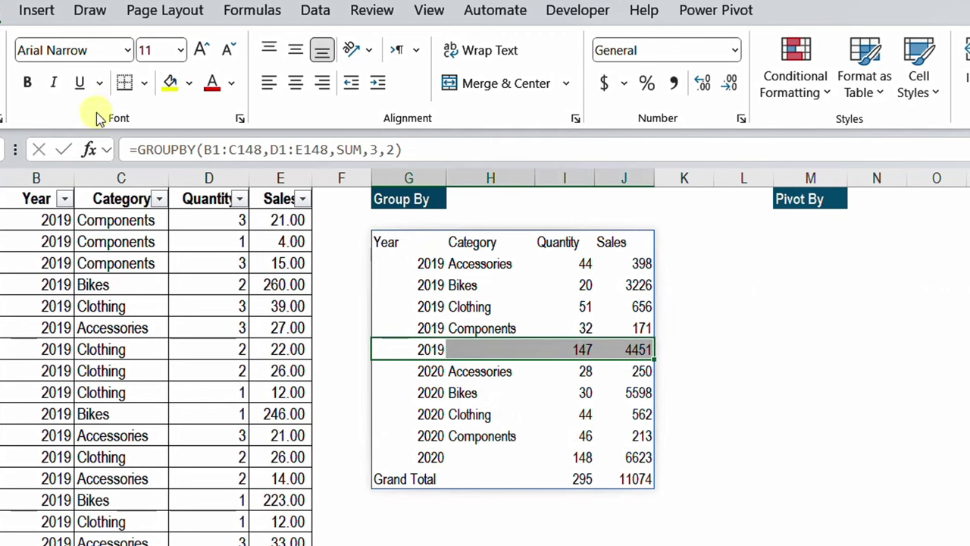
click(188, 84)
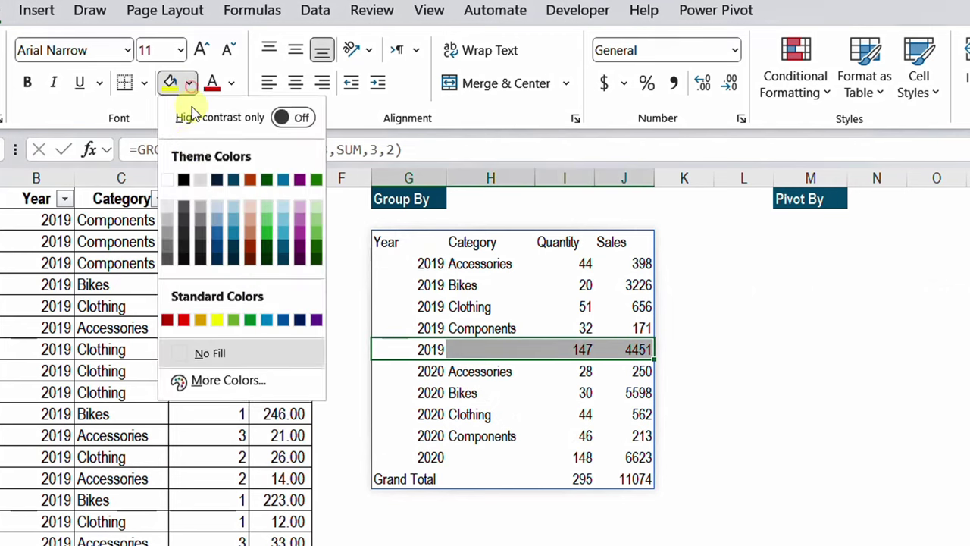
click(200, 186)
drag(401, 457, 632, 454)
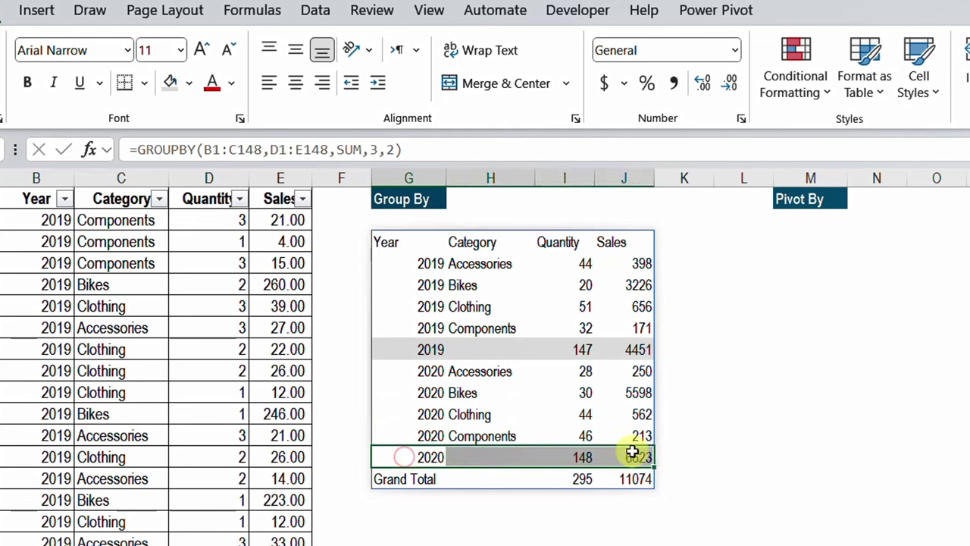
click(169, 82)
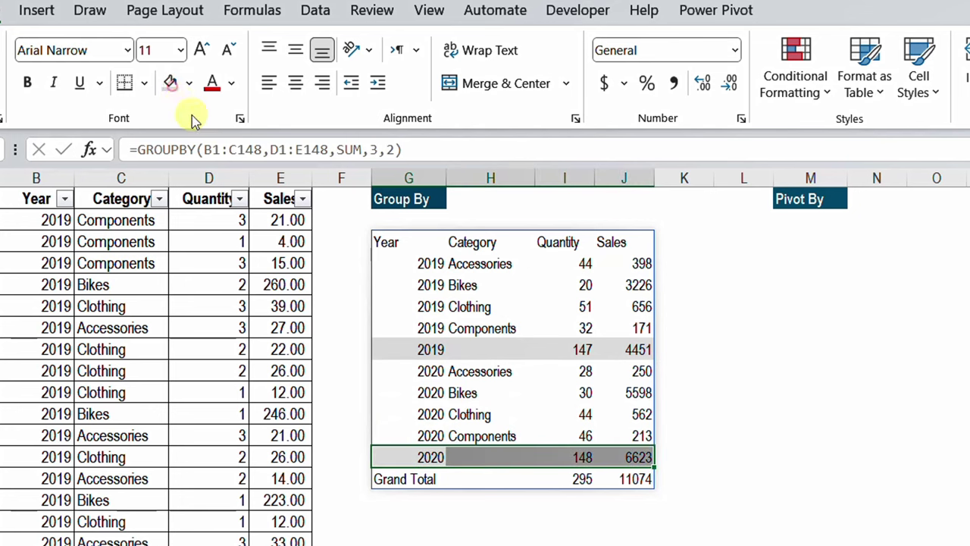
Step: Make the header row of the GROUPBY result bold and center it across columns G to J
click(385, 246)
drag(385, 245, 610, 236)
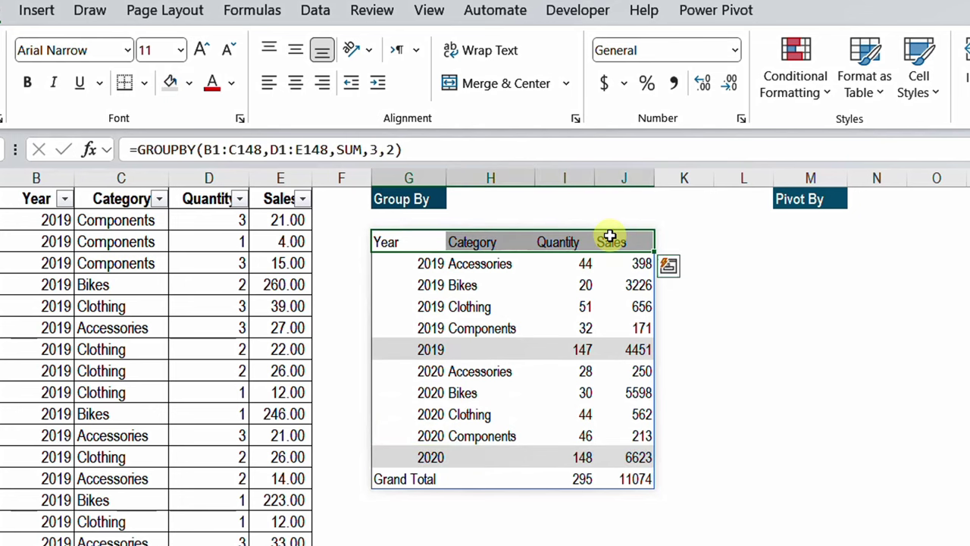
key(ctrl+b)
click(296, 83)
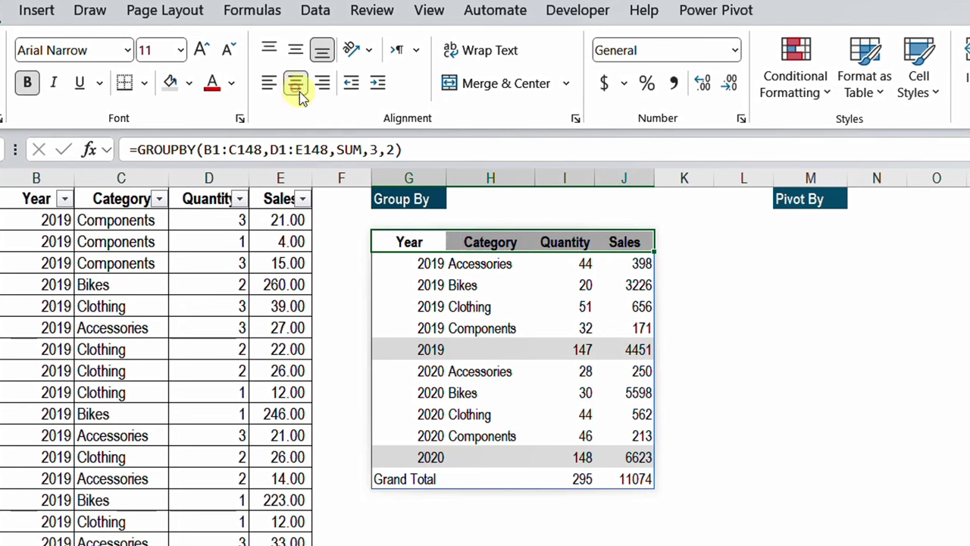
click(471, 324)
click(533, 520)
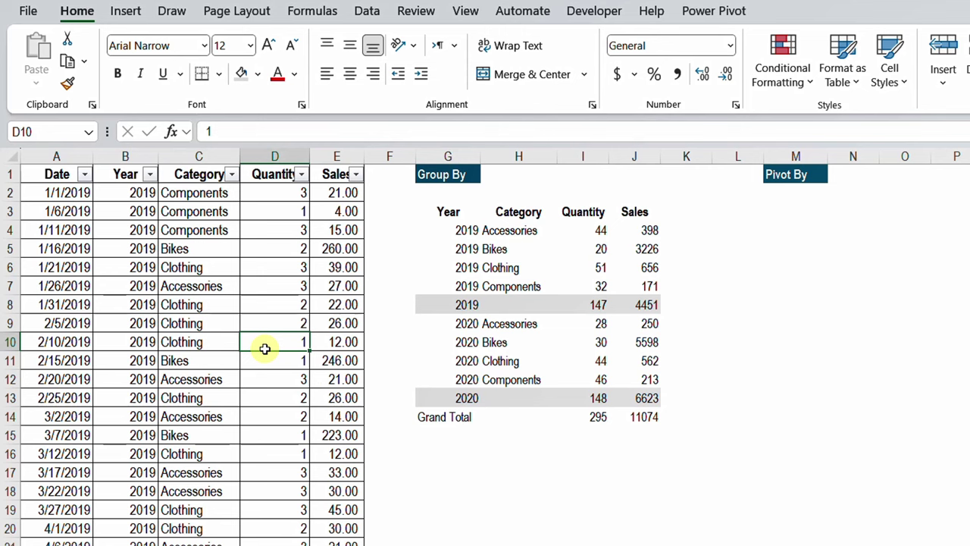
Step: Convert the source data in A1:E148 into a table with headers
click(212, 292)
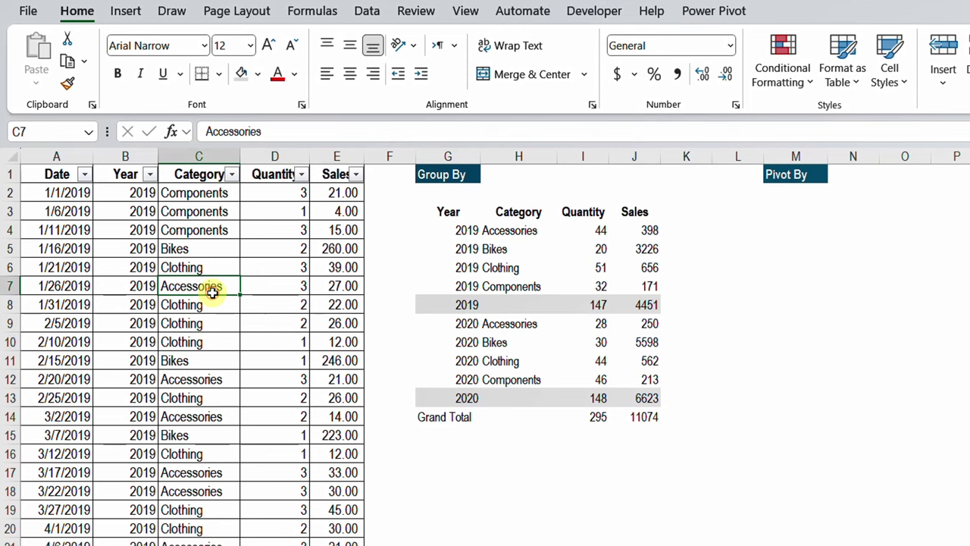
key(ctrl+t)
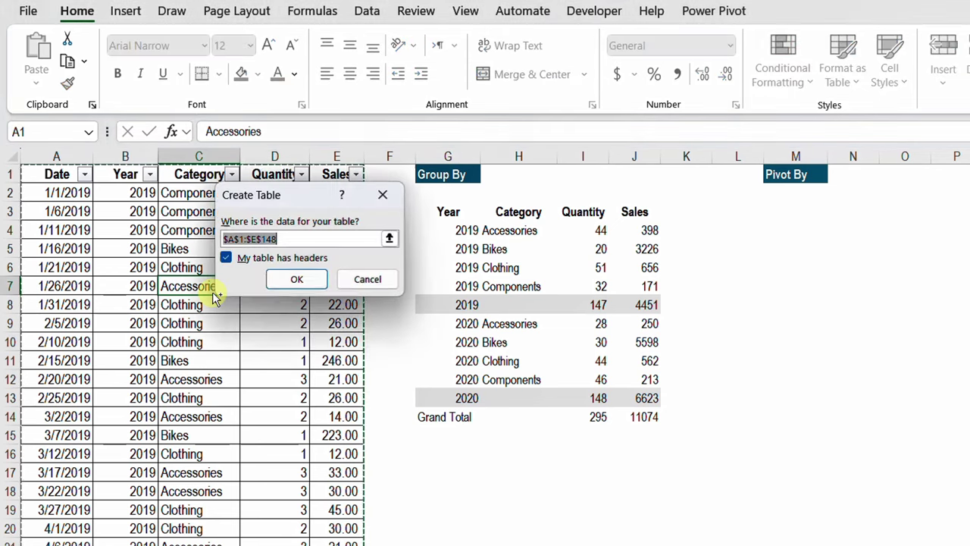
click(297, 279)
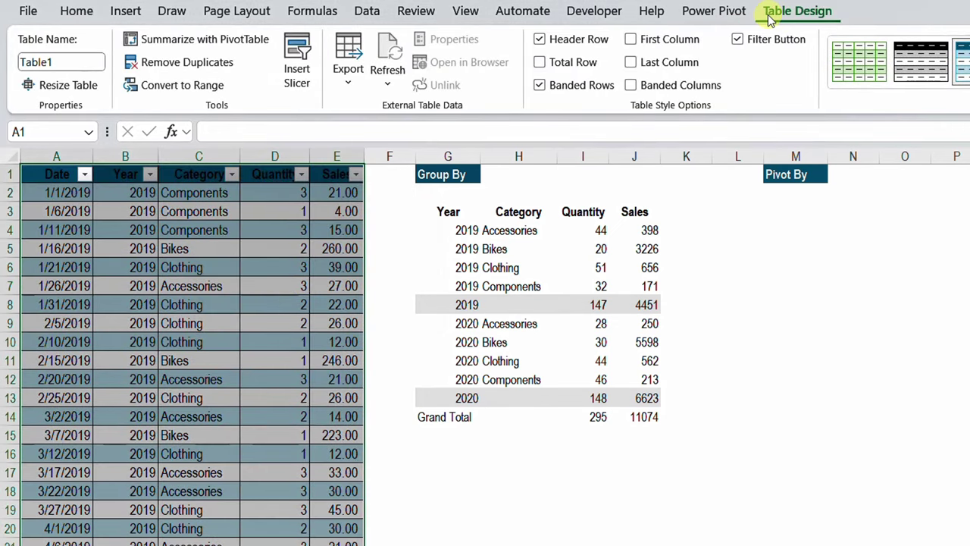
Step: Rename the new source data table as Sales
click(46, 64)
text(Da)
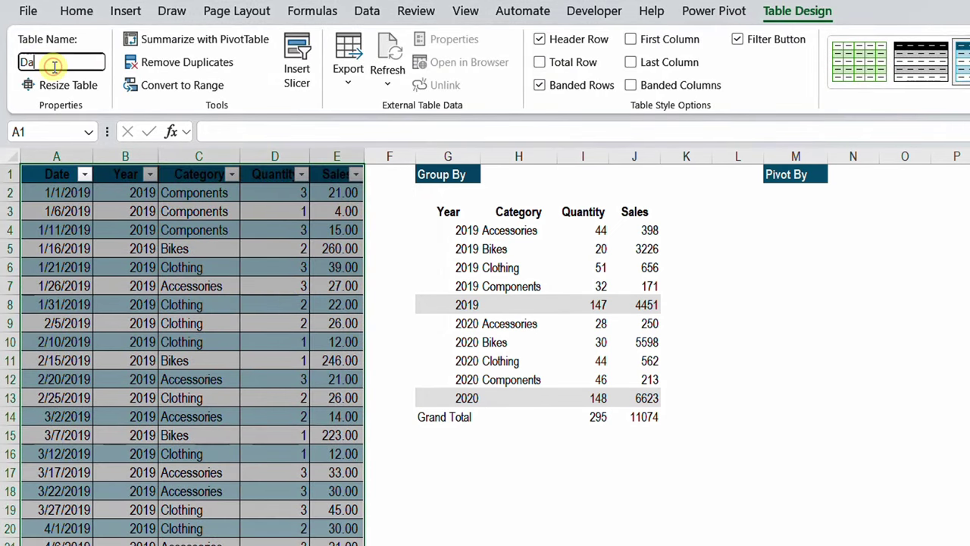
key(BackSpace)
key(BackSpace)
text(S)
key(Return)
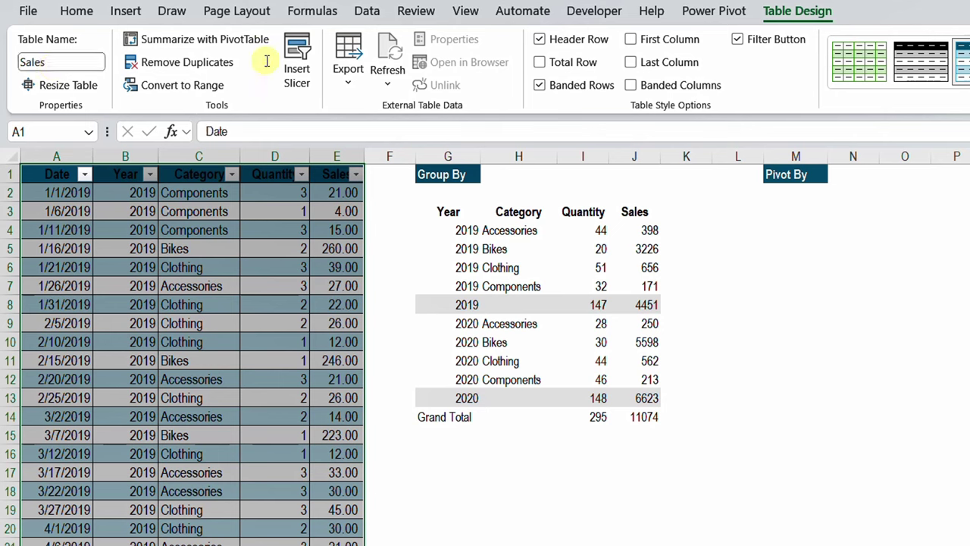
click(205, 185)
click(299, 342)
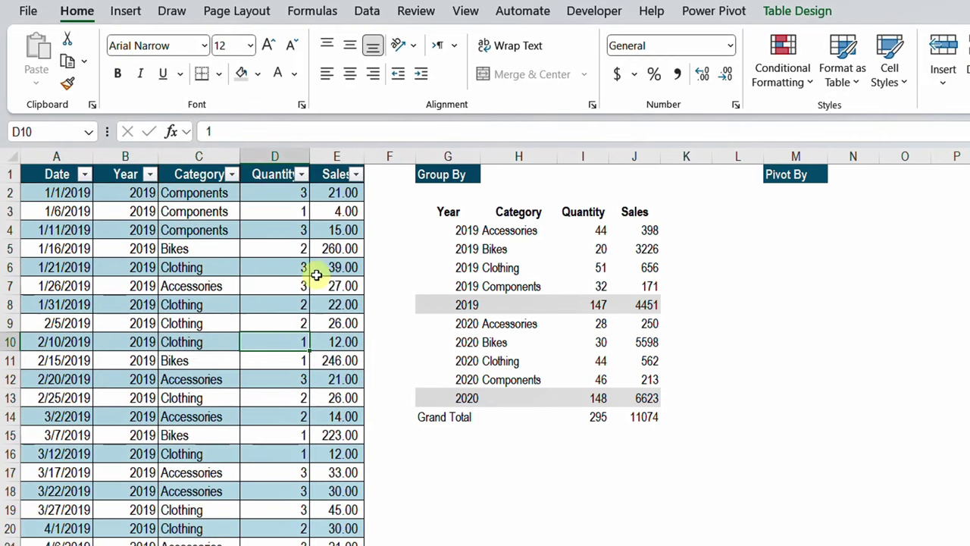
click(286, 250)
Step: Replace the row_fields range in G3's GROUPBY formula with the table reference Sales[[#All],[Year]:[Category]]
click(458, 216)
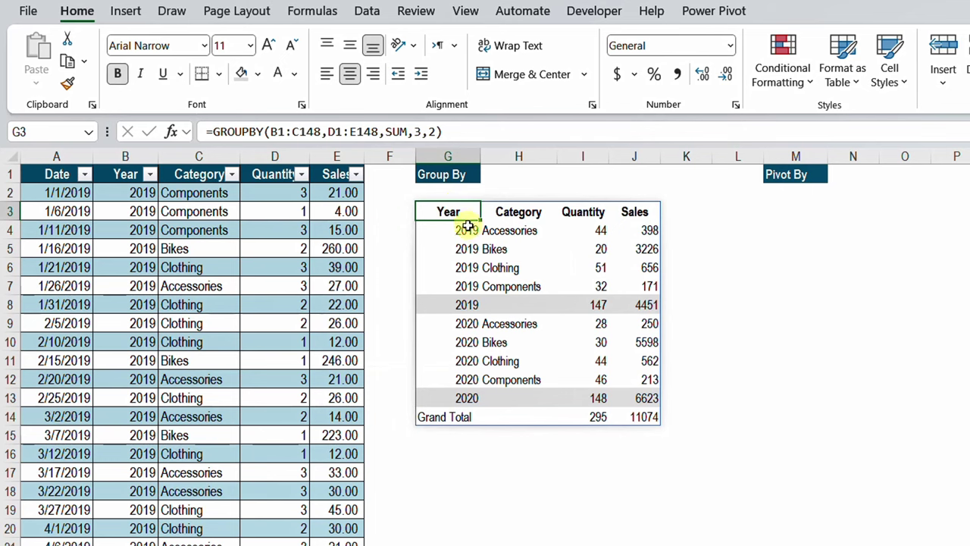
drag(269, 132, 323, 134)
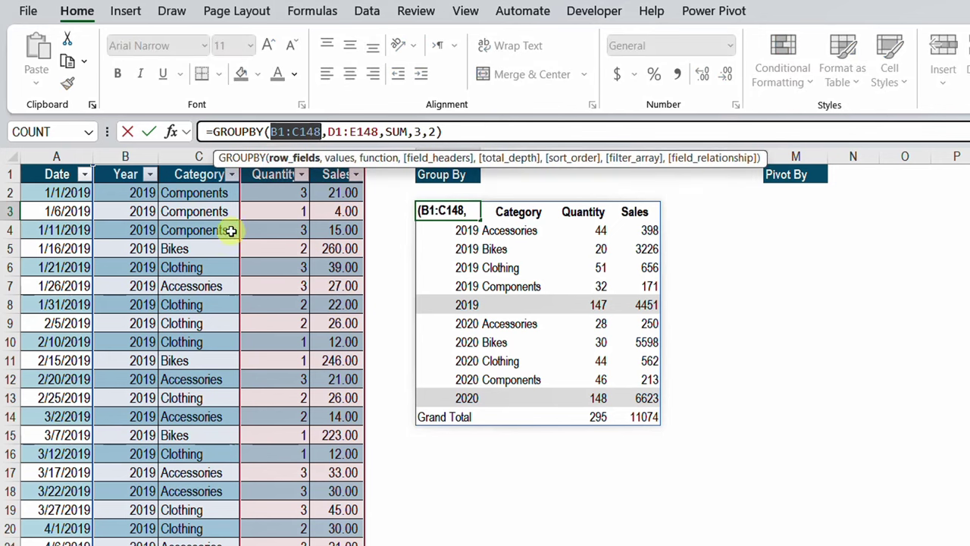
click(125, 160)
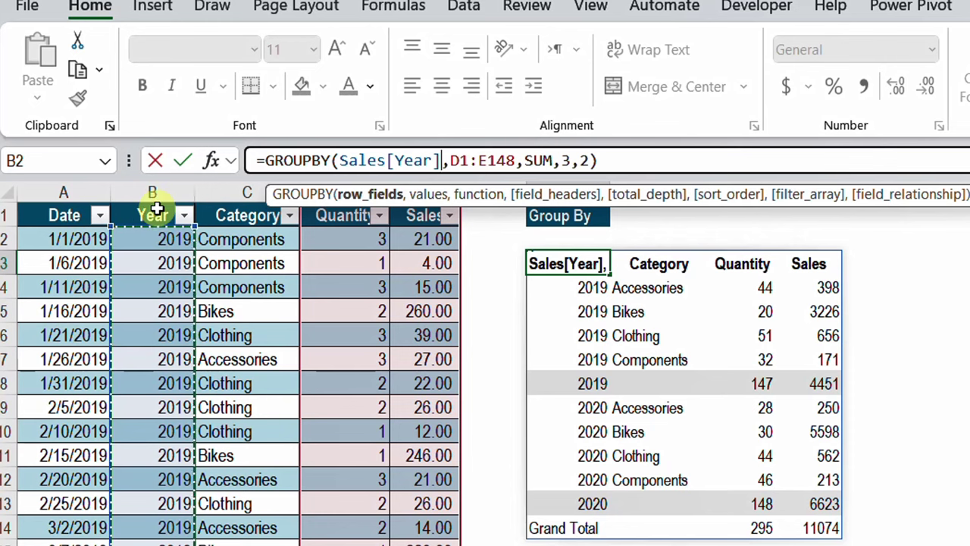
click(157, 209)
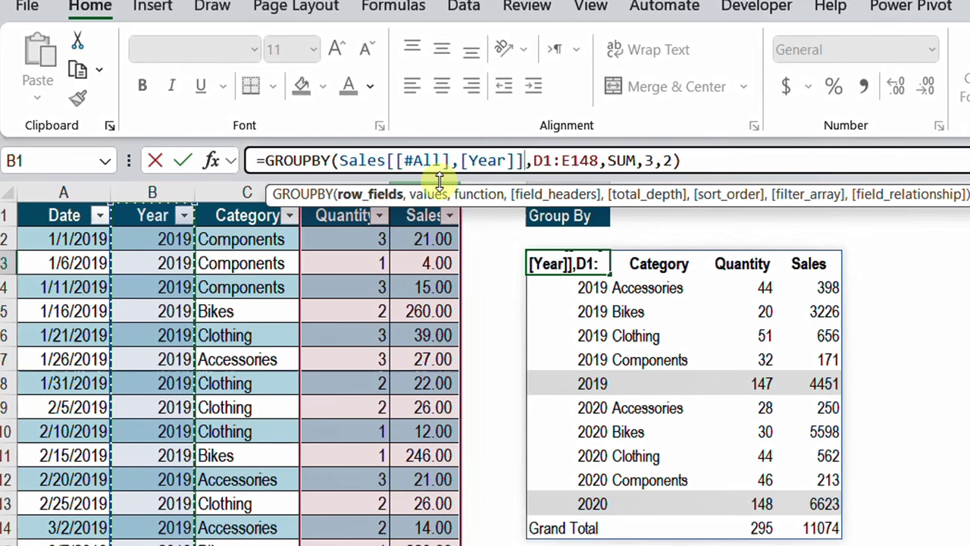
key(shift+Right)
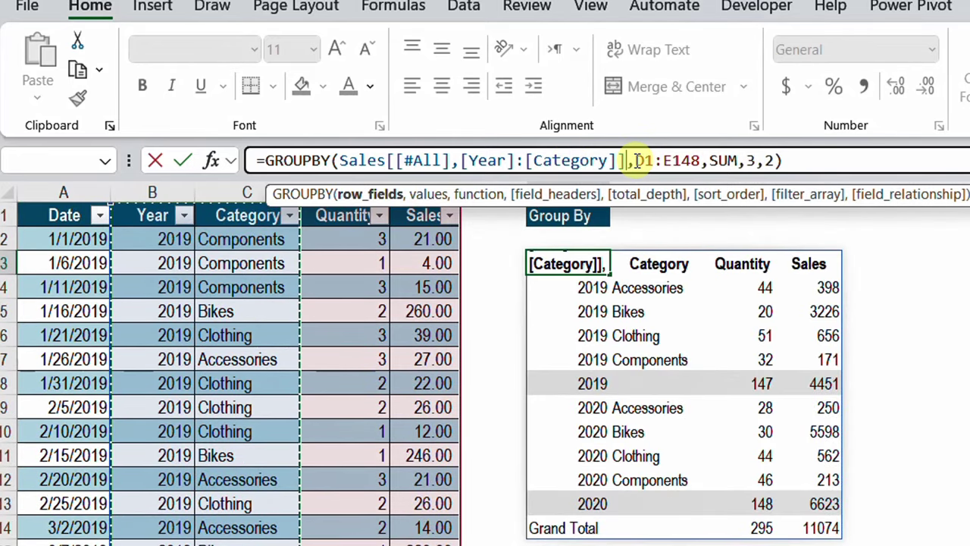
Step: Replace the values range in G3's GROUPBY formula with Sales[[#All],[Quantity]:[Sales]] and commit the formula
drag(638, 161, 700, 161)
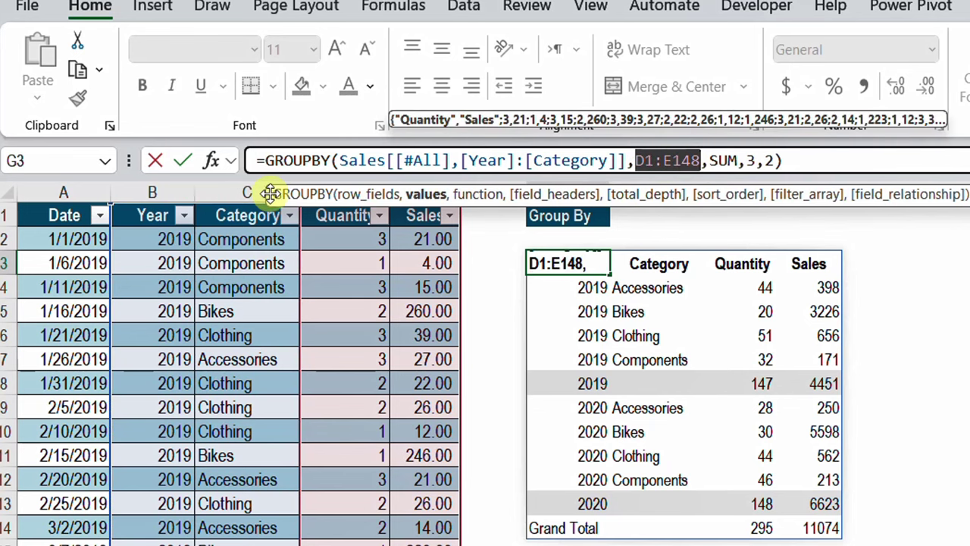
drag(270, 193, 282, 99)
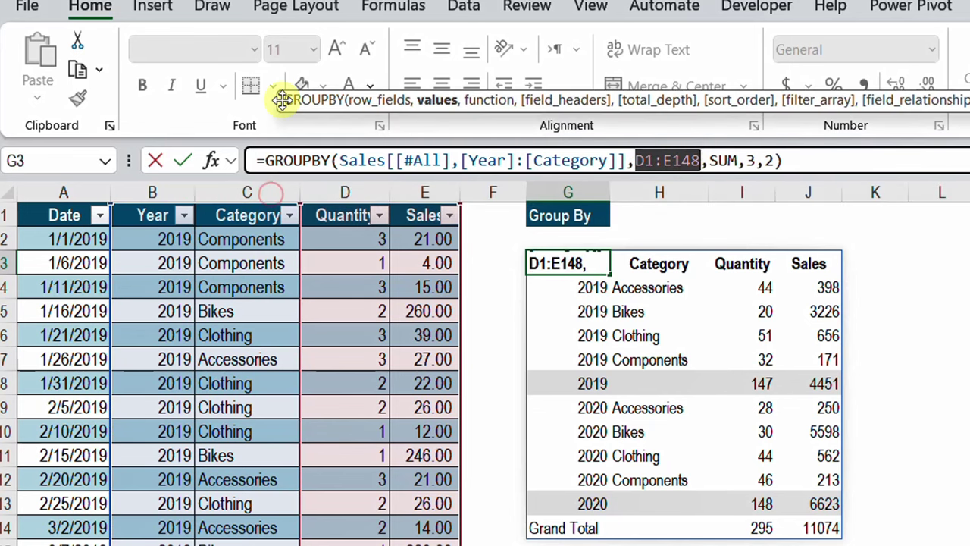
click(334, 203)
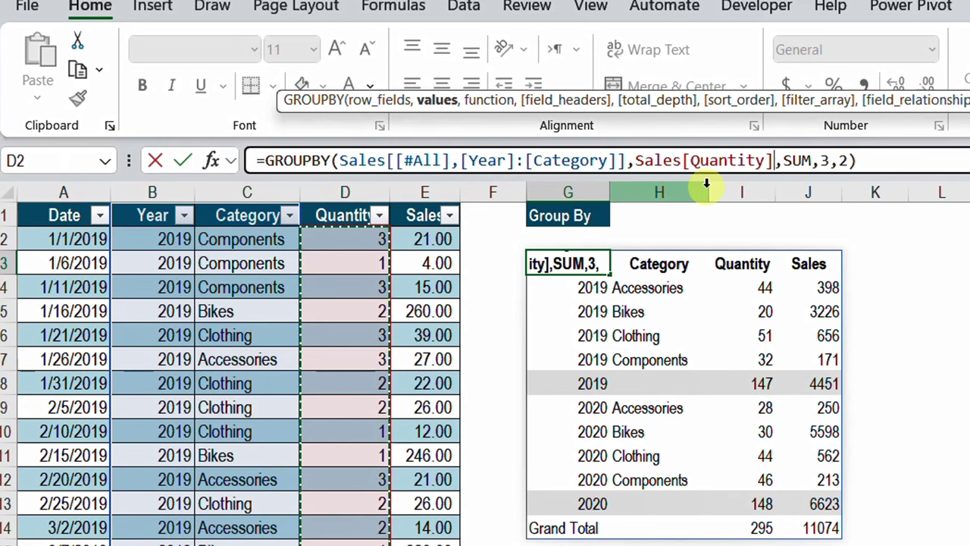
click(364, 201)
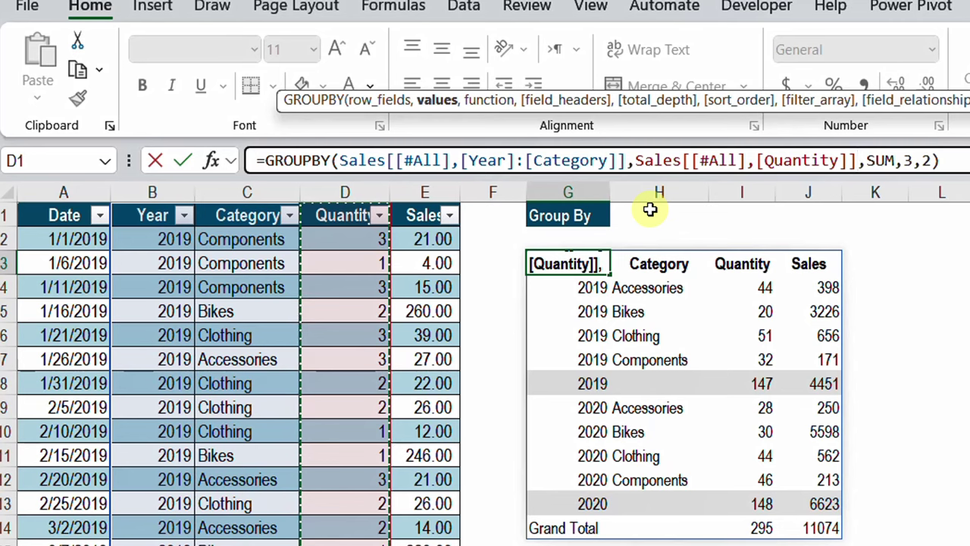
key(shift+Right)
scroll(649, 210, down, 8)
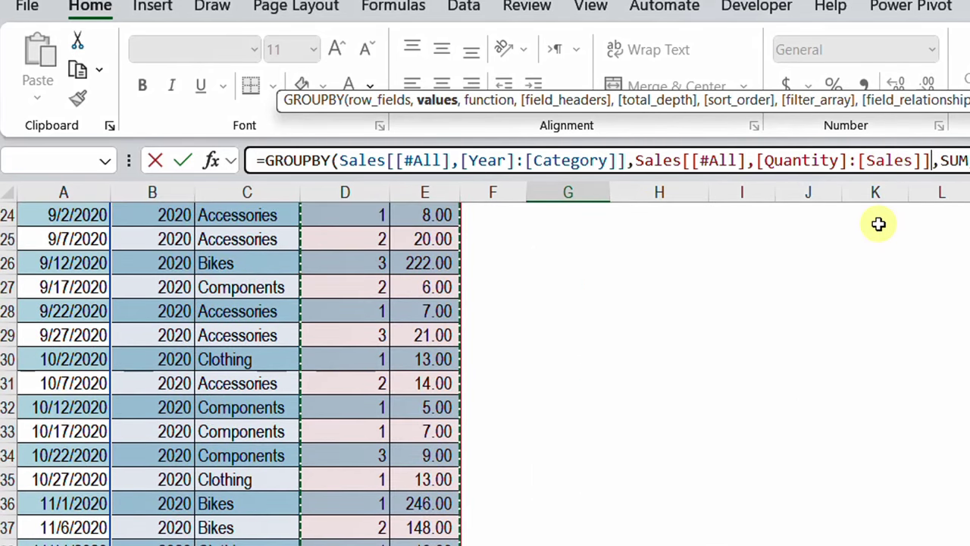
scroll(878, 224, up, 8)
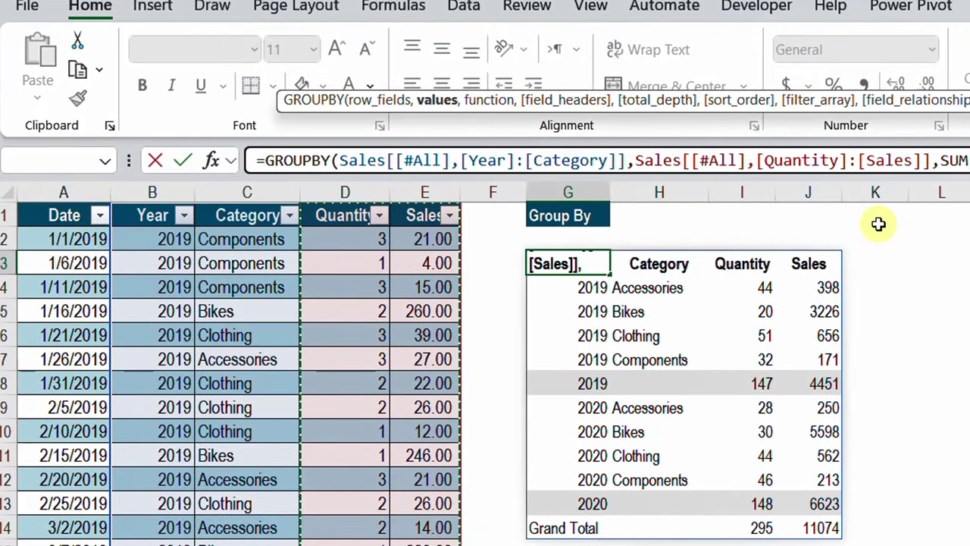
key(Return)
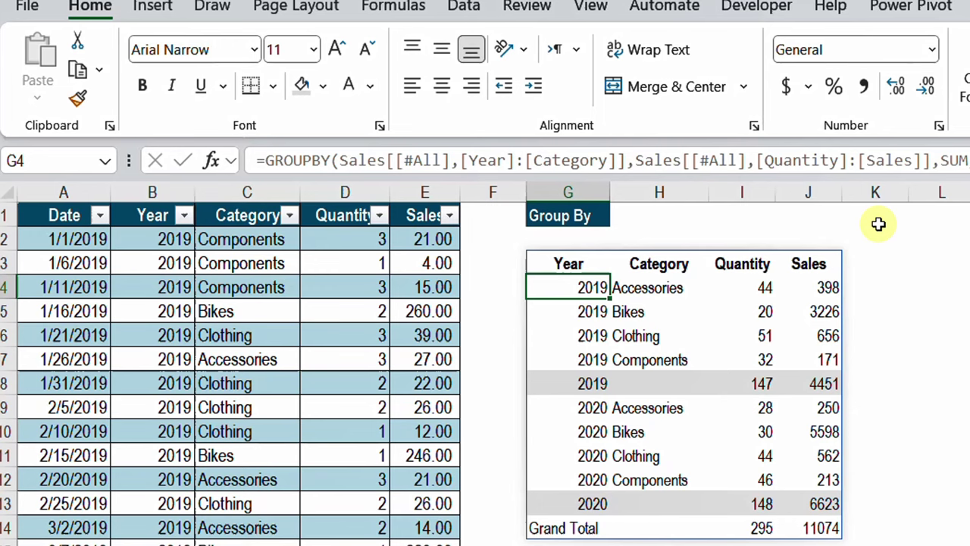
click(568, 262)
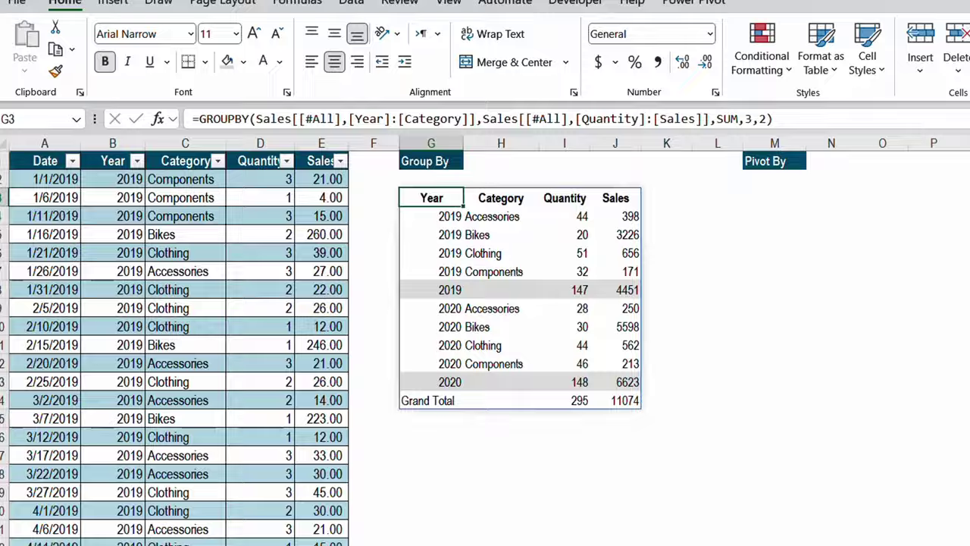
Step: Append the copied records from the 2021 sheet below the Sales table at A149 on the Report sheet and check the GROUPBY result
click(141, 535)
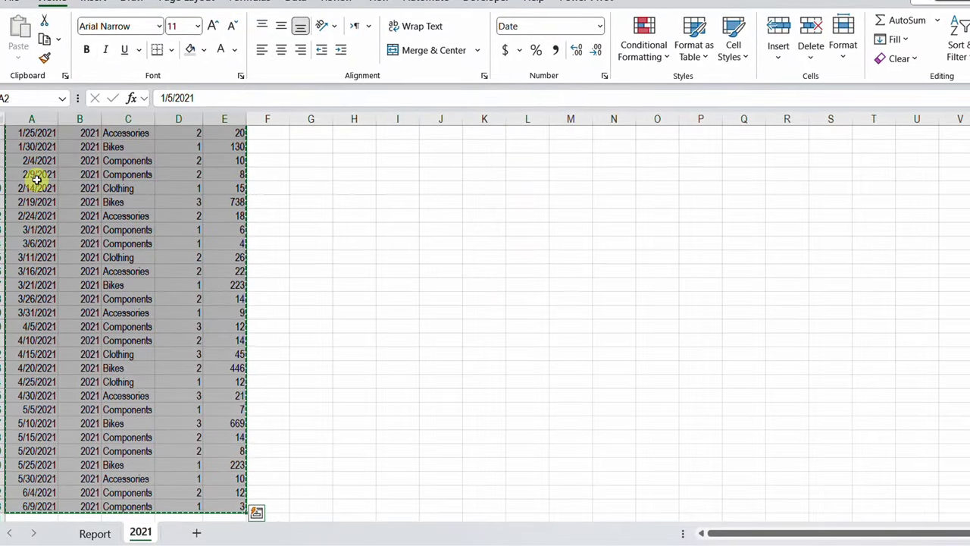
click(95, 533)
click(27, 382)
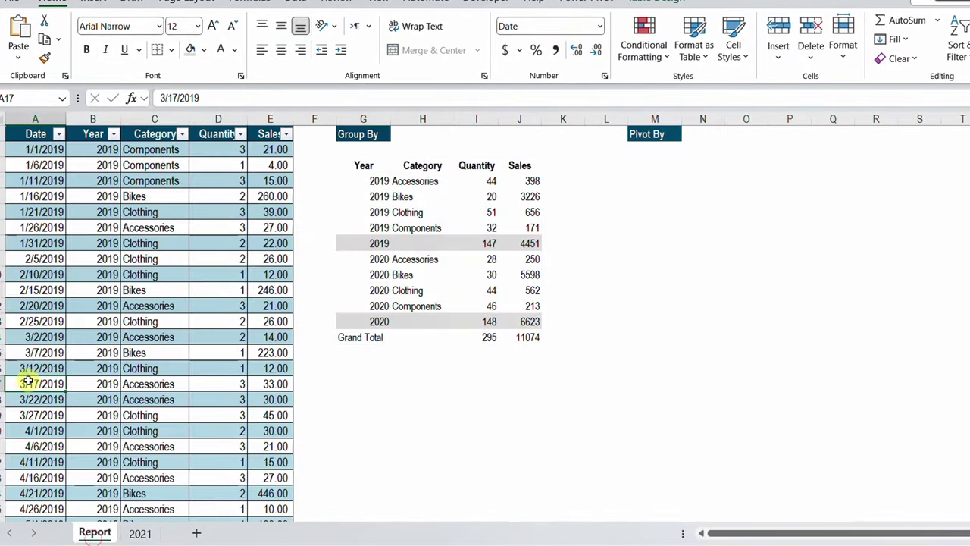
key(ctrl+Down)
key(Down)
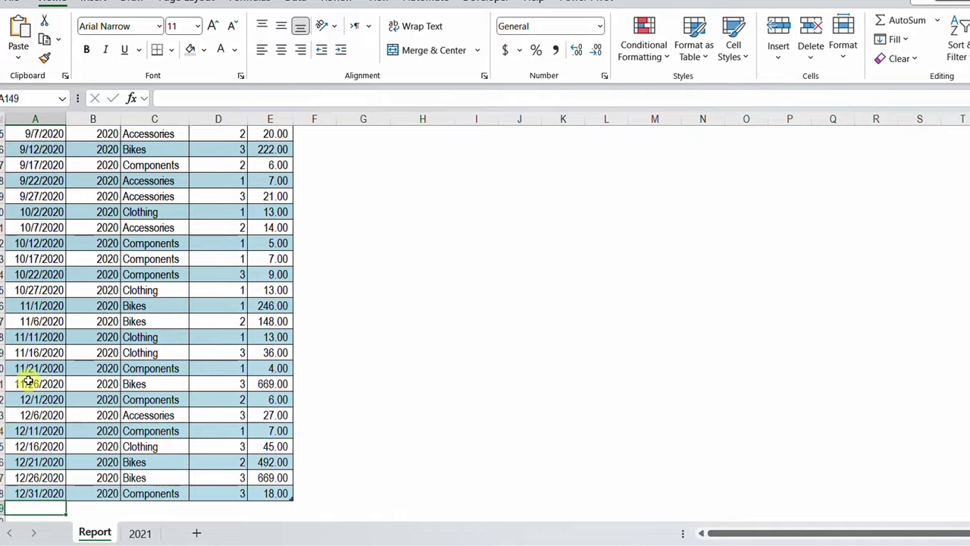
key(ctrl+v)
click(414, 345)
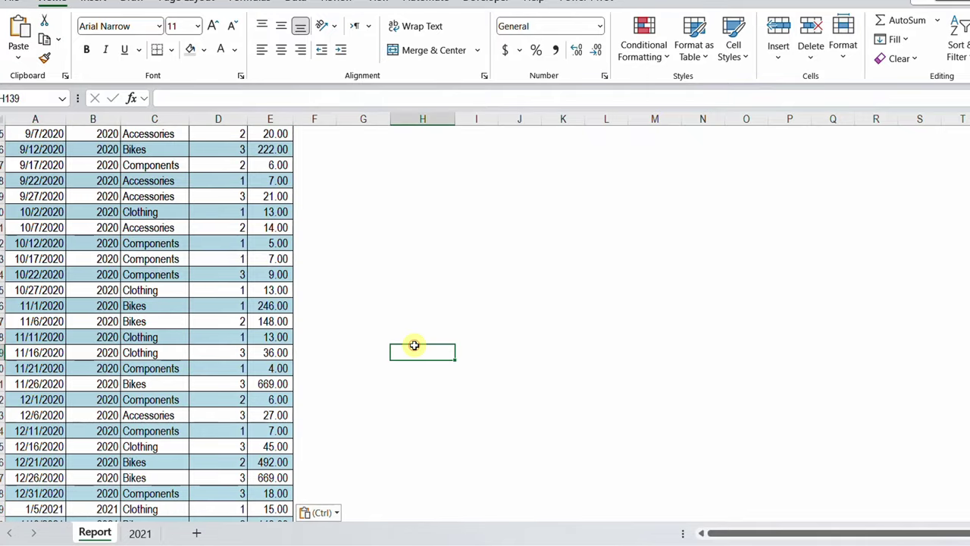
key(ctrl+Up)
key(ctrl+Up)
key(ctrl+Up)
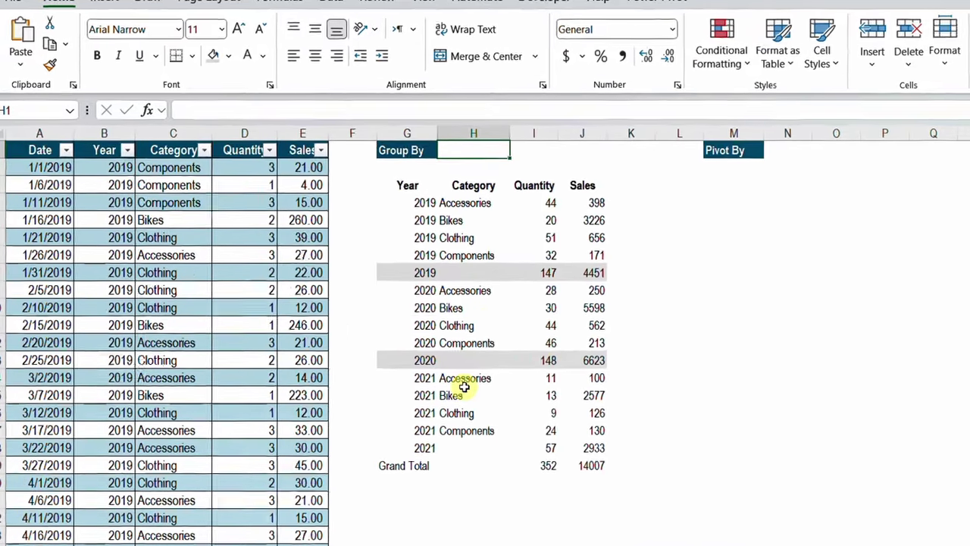
click(414, 184)
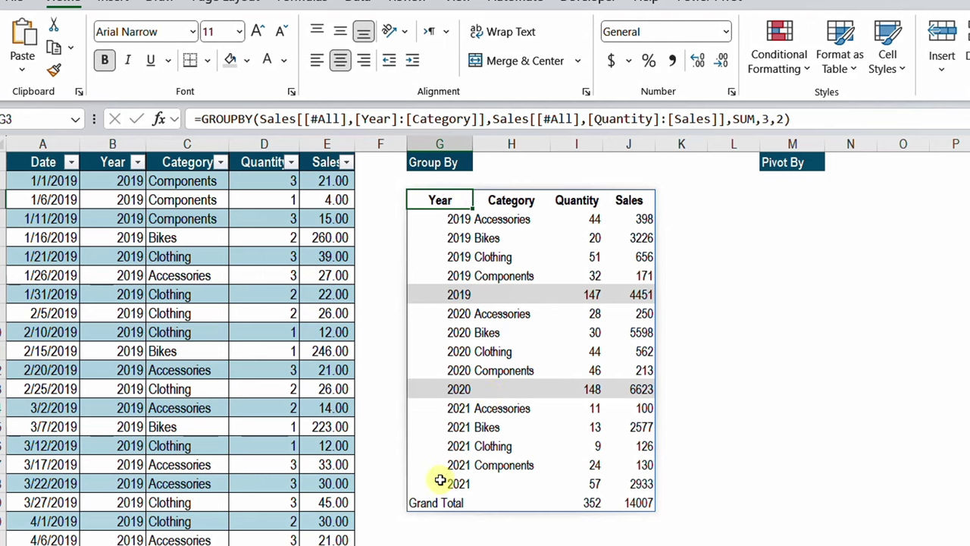
Step: Shade the 2021 subtotal row light gray across columns G to J and make it bold
drag(440, 479, 632, 485)
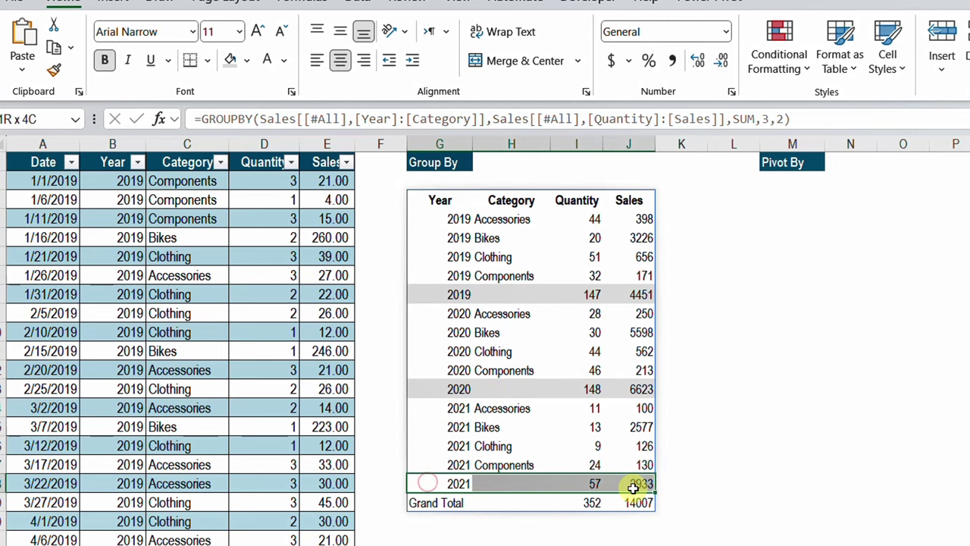
click(231, 60)
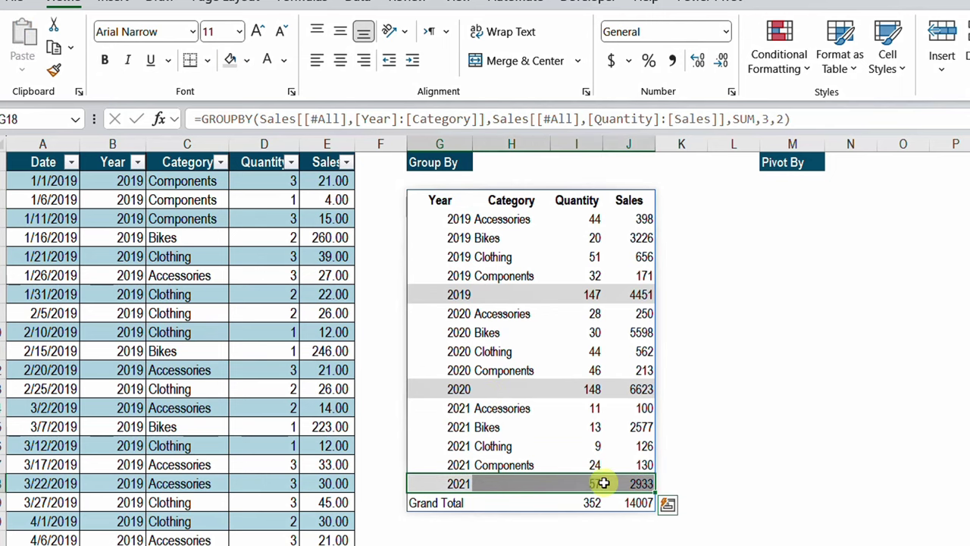
key(ctrl+b)
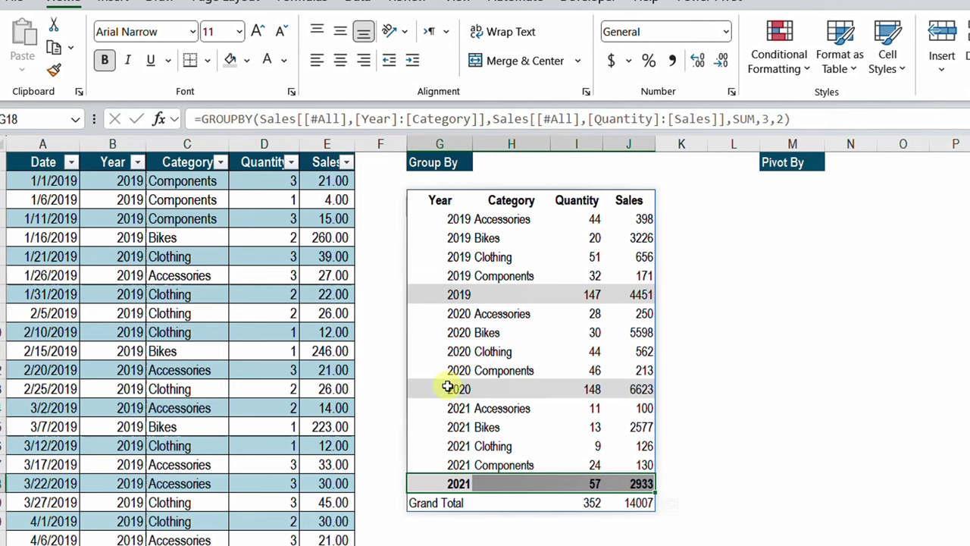
Step: Make the 2019 and 2020 subtotal rows of the GROUPBY summary bold across columns G to J
drag(443, 388, 620, 393)
key(ctrl+b)
click(561, 402)
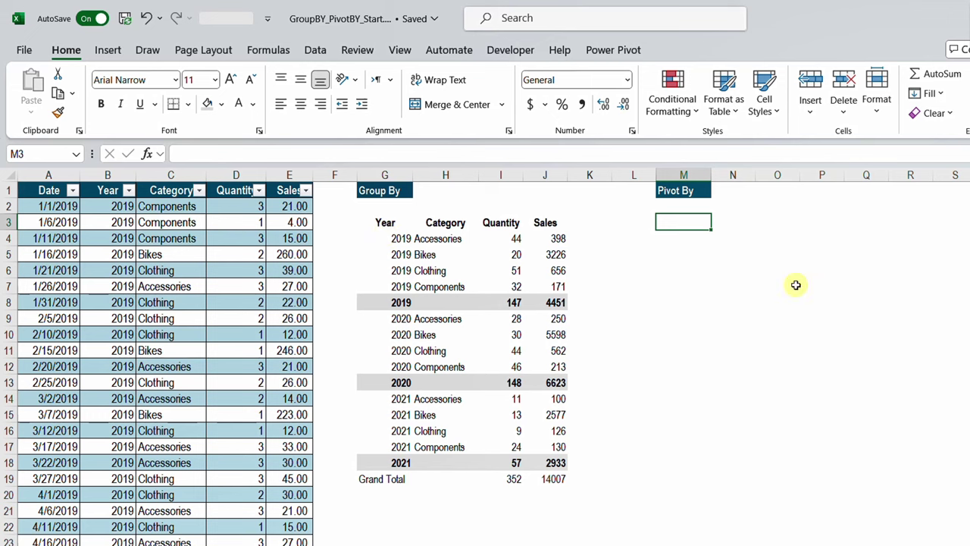
Step: Sketch the pivot layout's column headings by entering 2019 in N3 and 2020 in O3
drag(689, 222, 844, 230)
drag(671, 242, 681, 309)
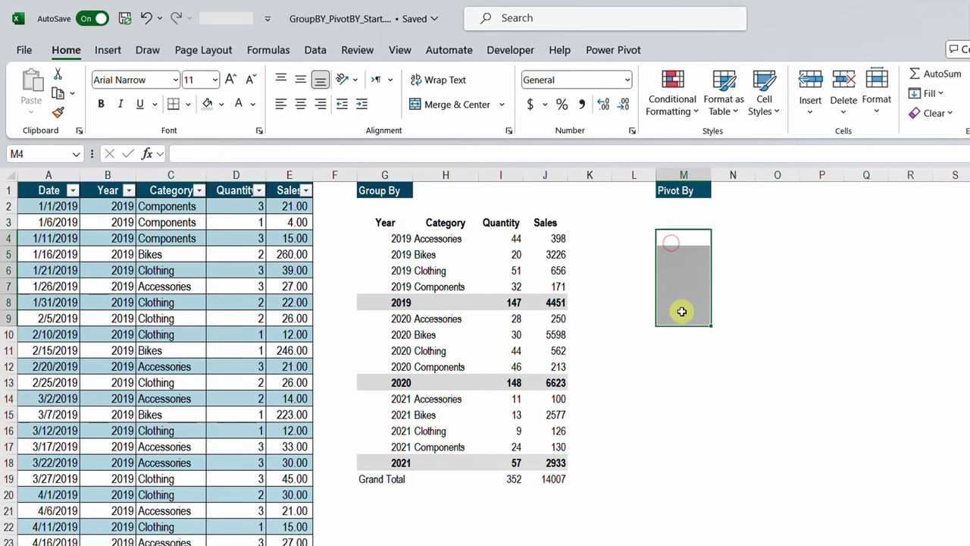
click(749, 225)
text(201)
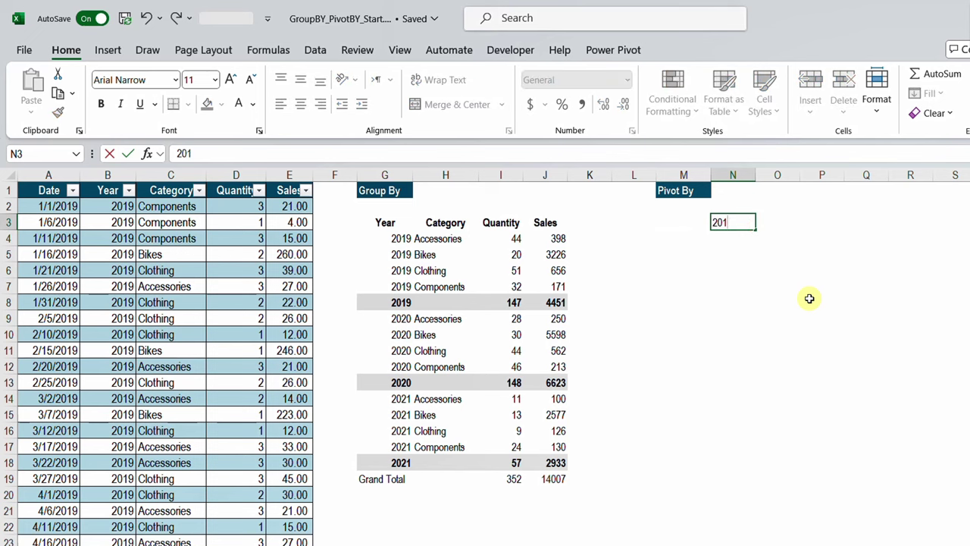
text(9)
key(Tab)
text(2)
key(Return)
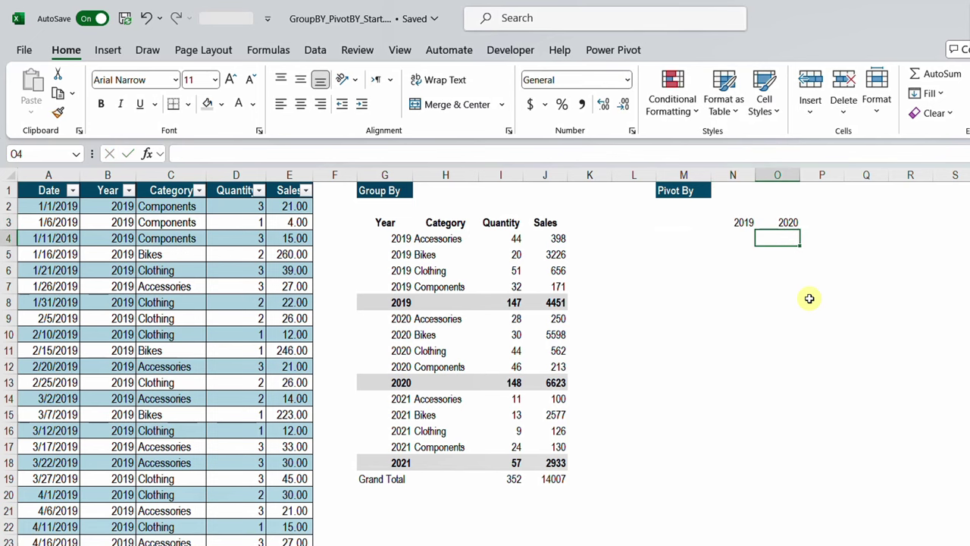
Step: Copy the four category names from H4:H7 into M4:M7 as row labels for the sample layout
key(Left)
key(Left)
key(Left)
key(Left)
key(Left)
key(Left)
key(Left)
key(shift+Down)
key(shift+Down)
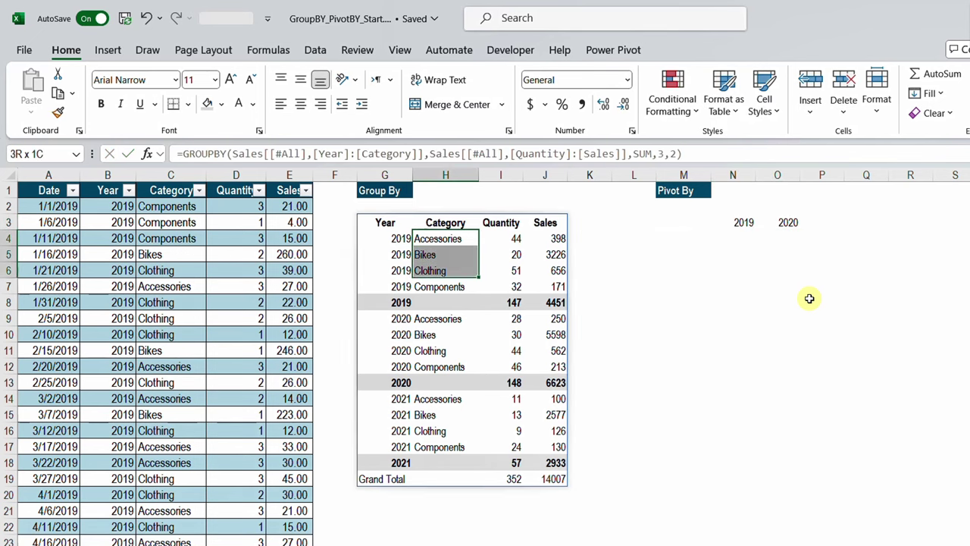
key(shift+Down)
key(ctrl+c)
key(Right)
key(Right)
key(Right)
key(Right)
key(Right)
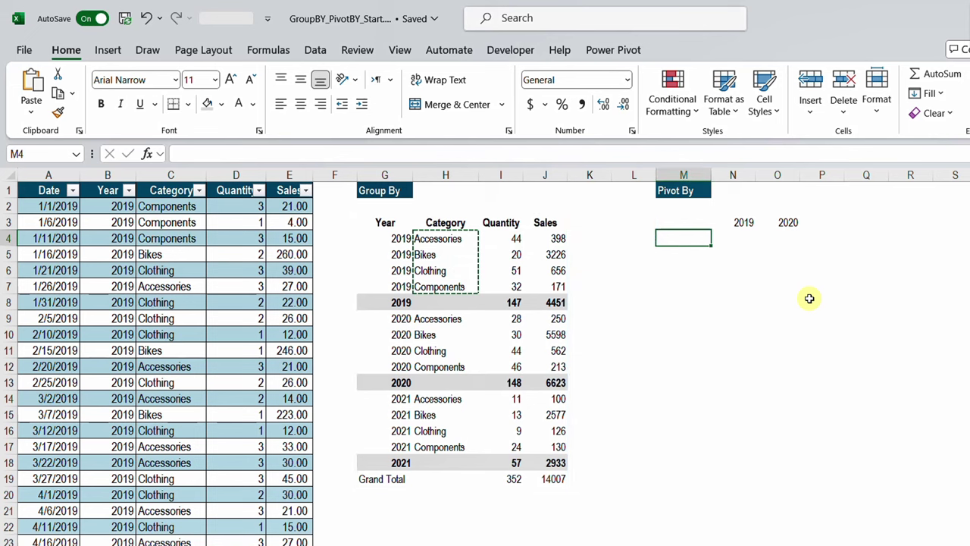
key(ctrl+v)
key(Right)
key(Right)
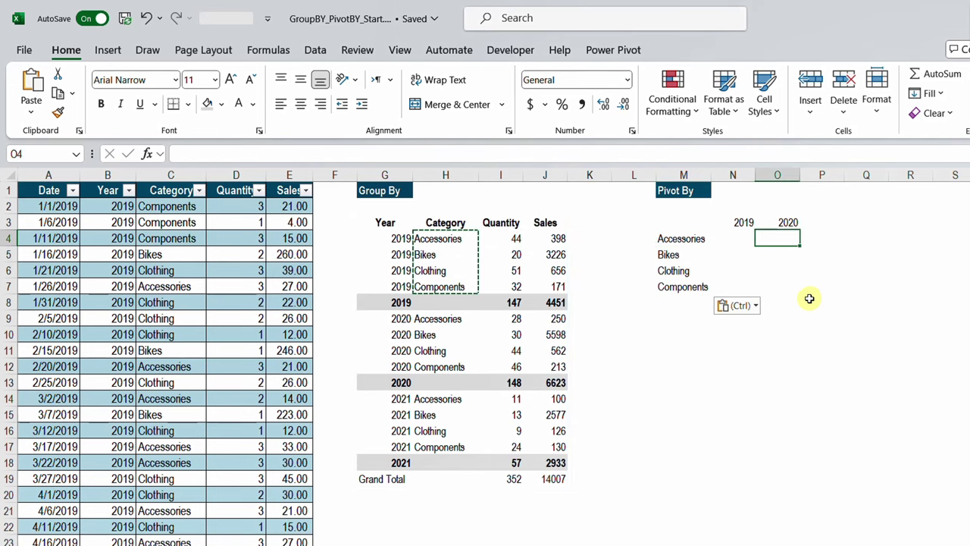
key(Escape)
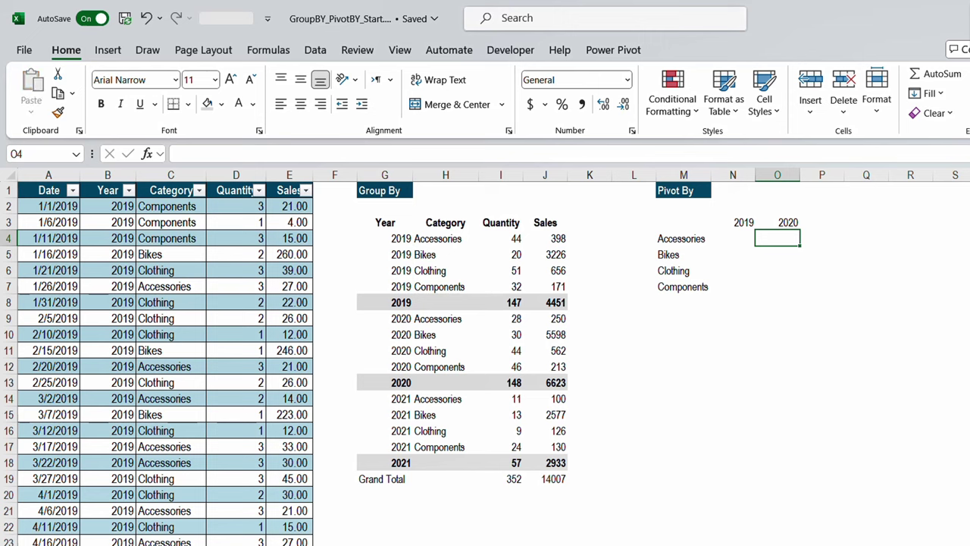
Step: Clear the sample pivot layout from M3:P9
drag(740, 224, 798, 221)
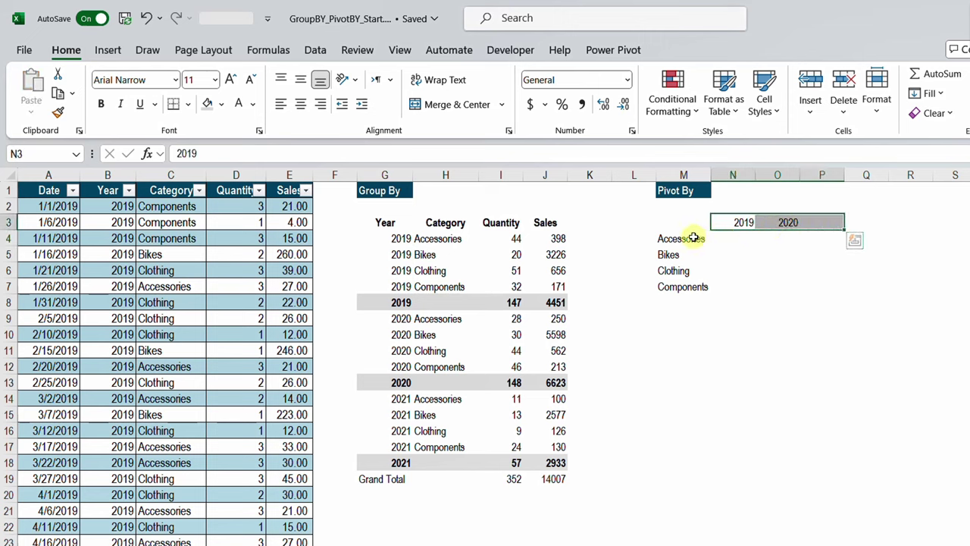
drag(691, 238, 690, 286)
drag(682, 220, 831, 323)
key(Delete)
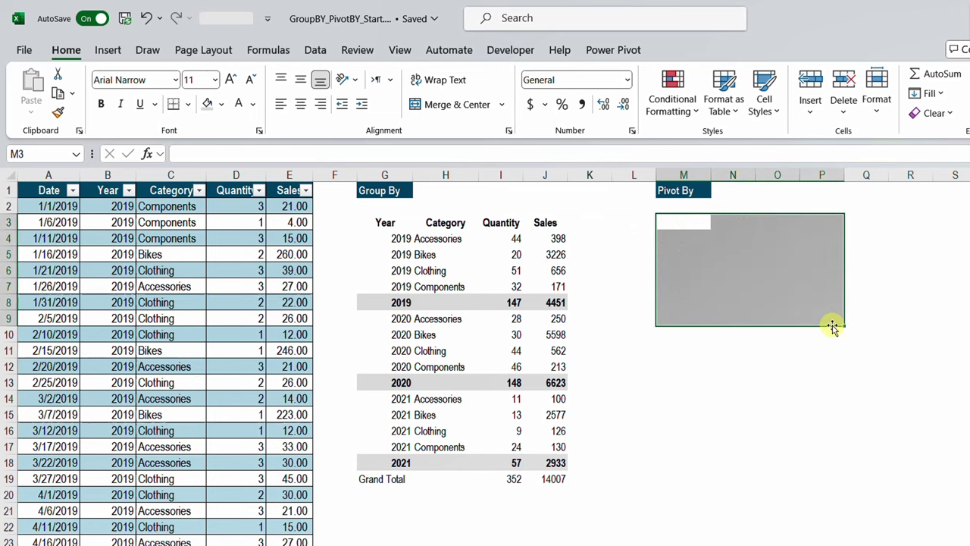
Step: Start a PIVOTBY formula in M3 with Sales[[#All],[Category]] as the row_fields argument
click(681, 221)
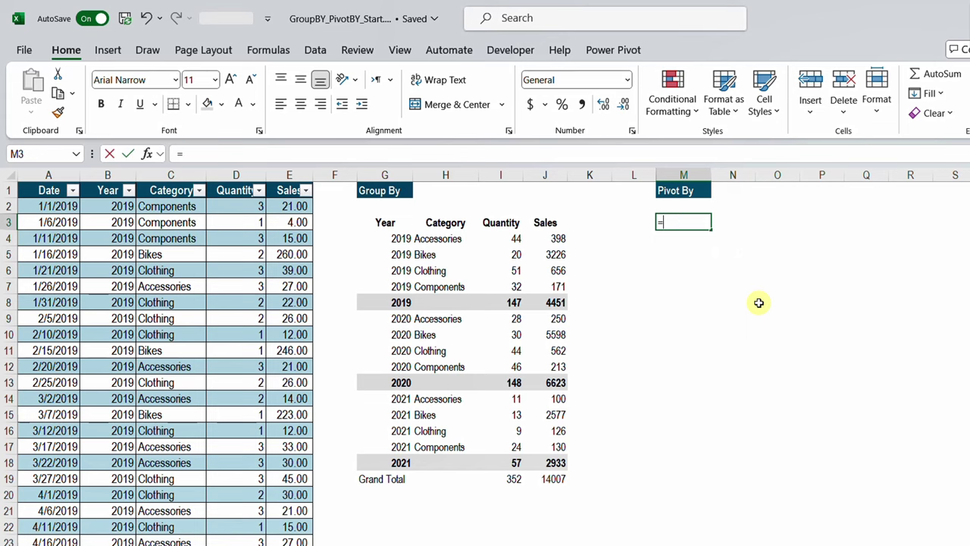
text(=pi)
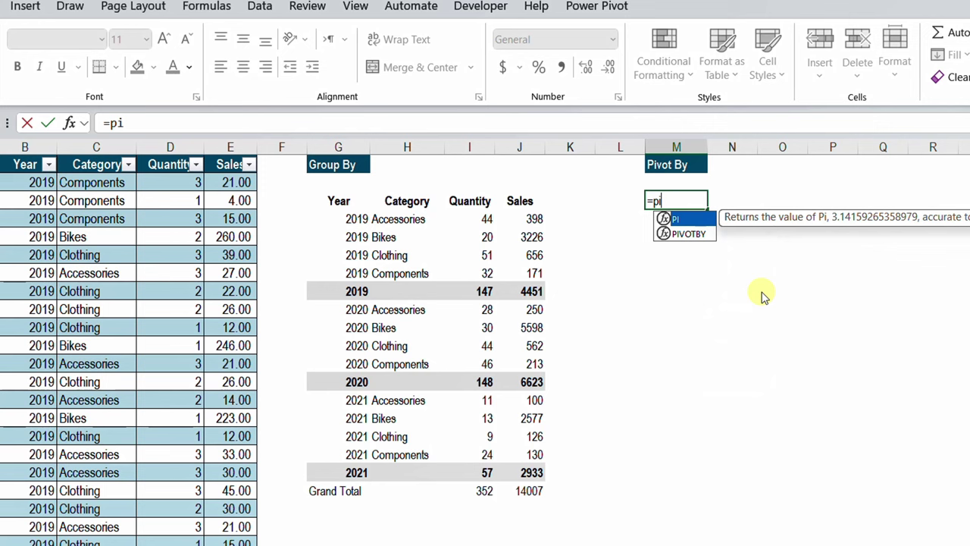
key(Down)
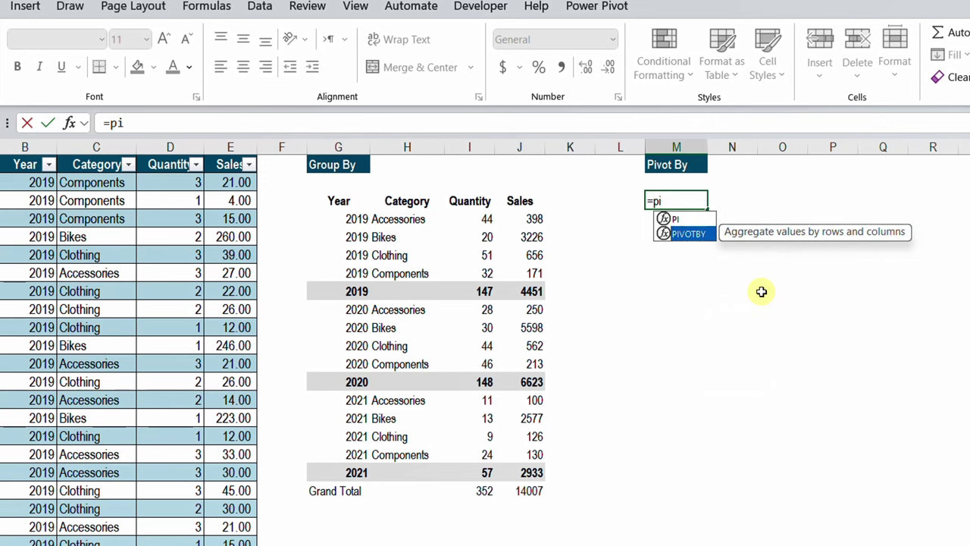
key(Tab)
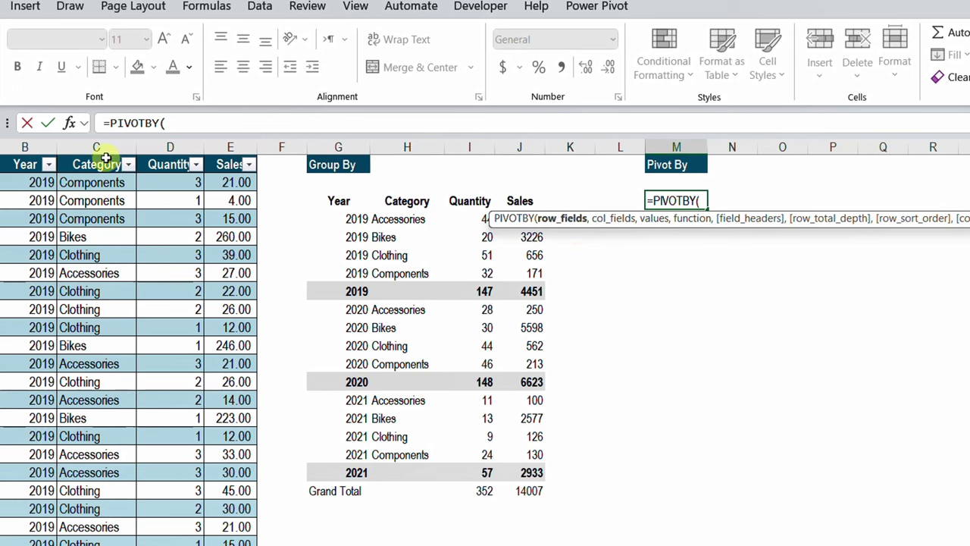
click(106, 157)
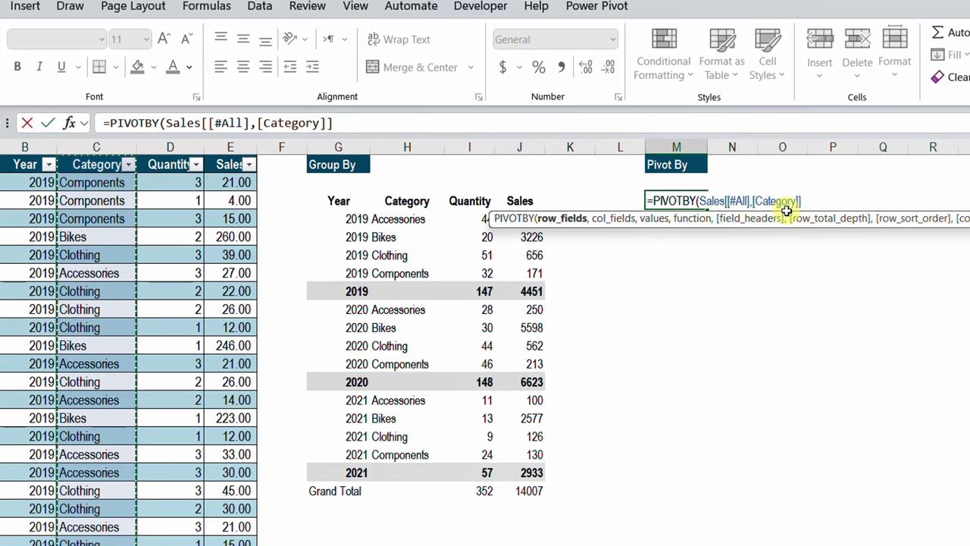
text(,)
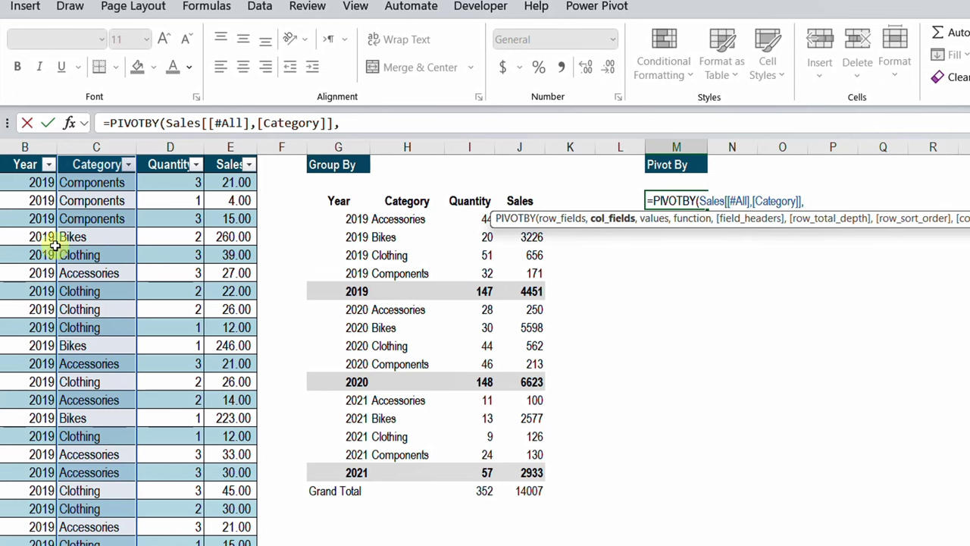
Step: Set the PIVOTBY col_fields argument to Sales[[#All],[Year]] and the values argument to Sales[[#All],[Sales]]
click(34, 154)
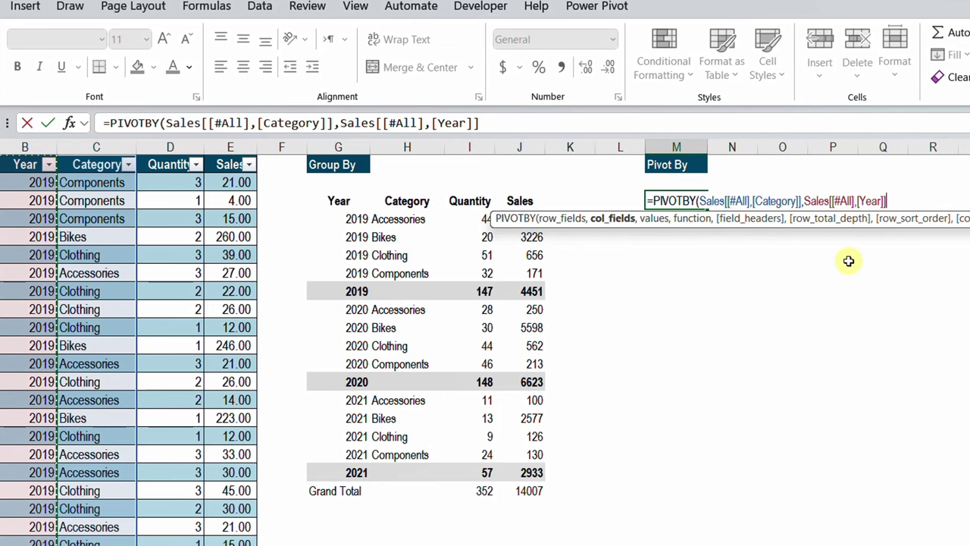
text(,)
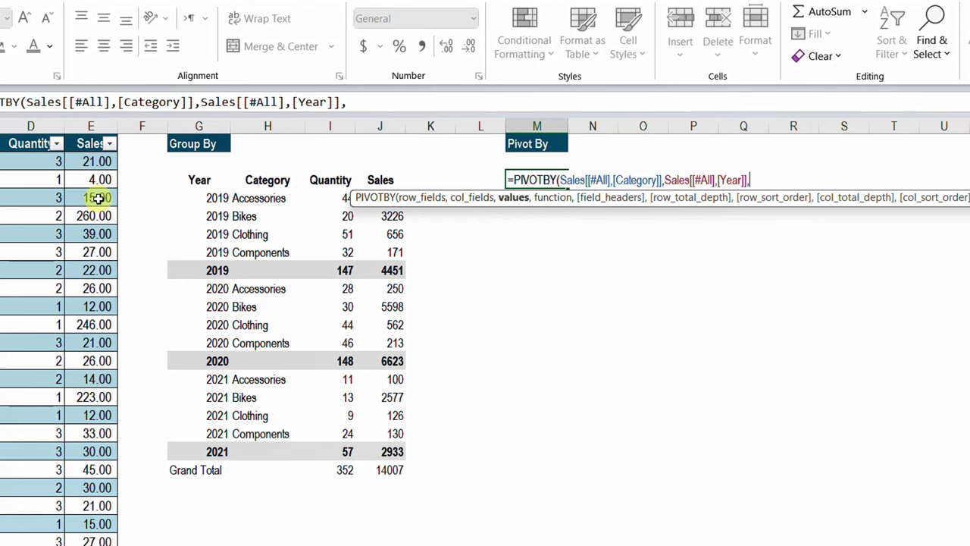
click(90, 132)
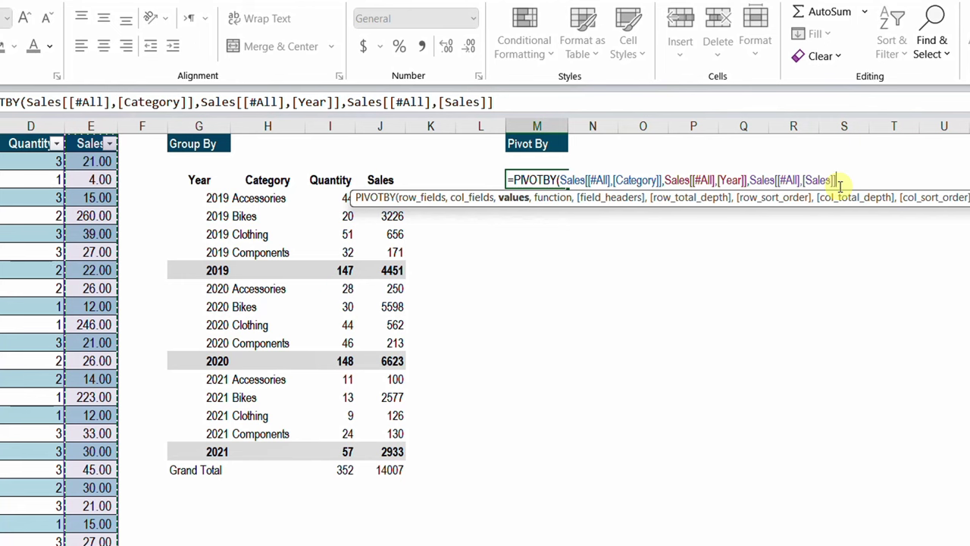
Step: Choose COUNT as the function argument of the PIVOTBY formula
text(,)
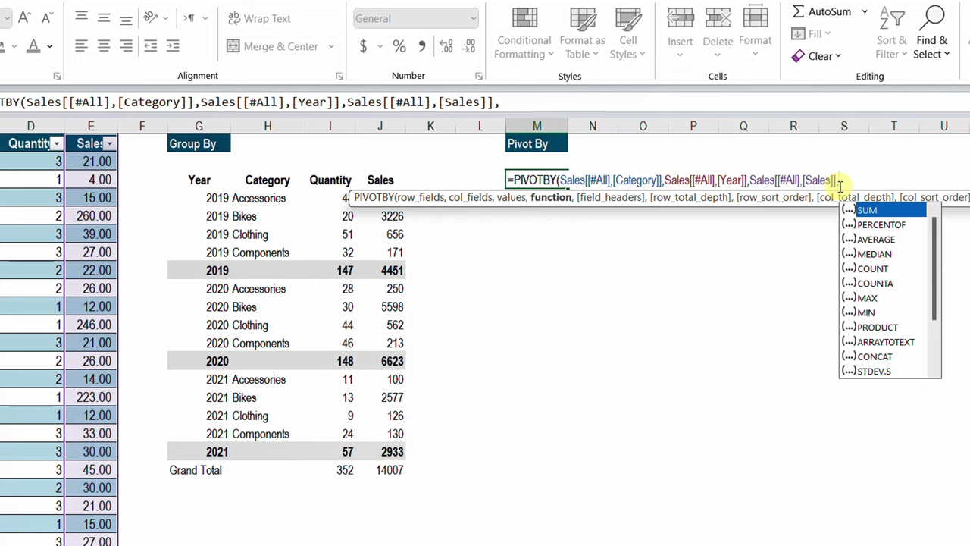
key(Down)
key(Down)
key(Down)
key(Down)
key(Tab)
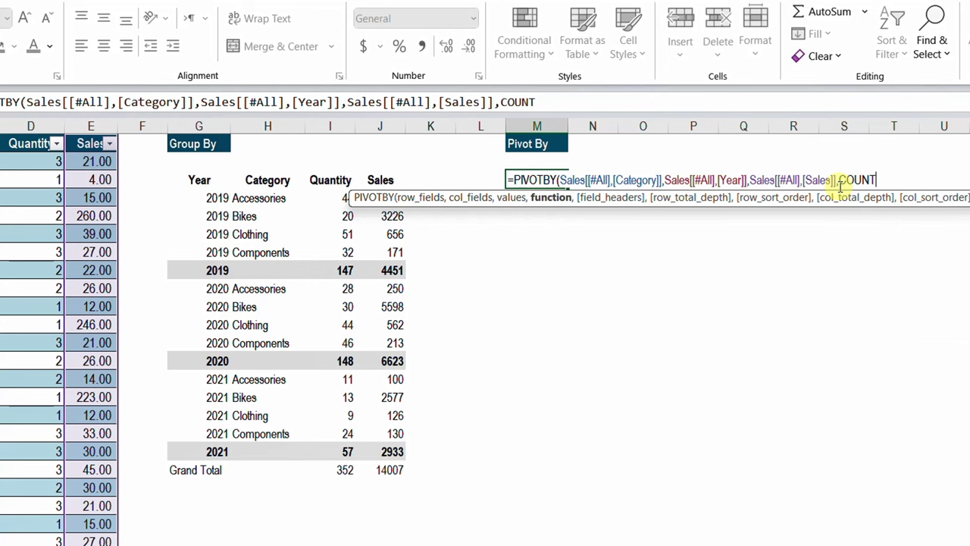
Step: Set the PIVOTBY field_headers argument to 3 (Yes and show) and commit the formula in M3
text(,)
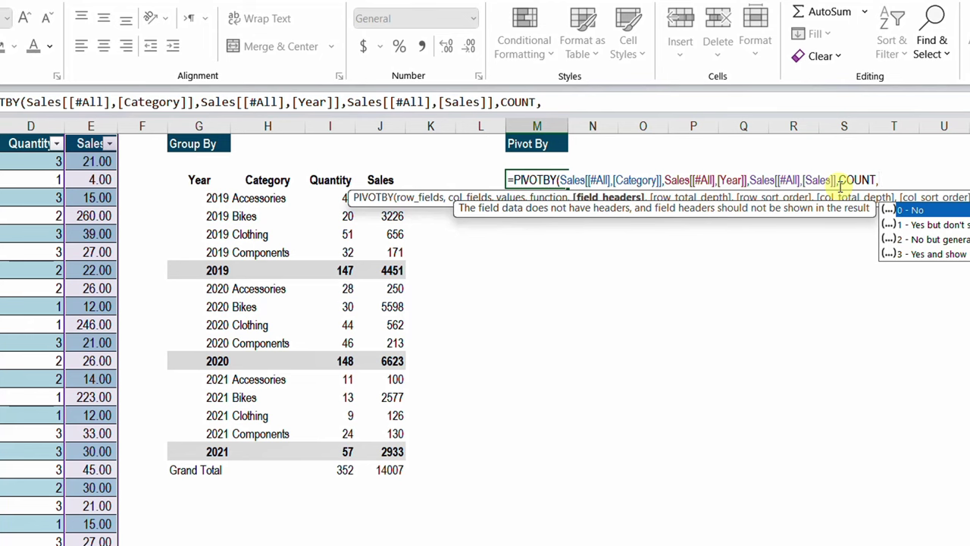
key(Down)
key(Down)
key(Down)
key(Tab)
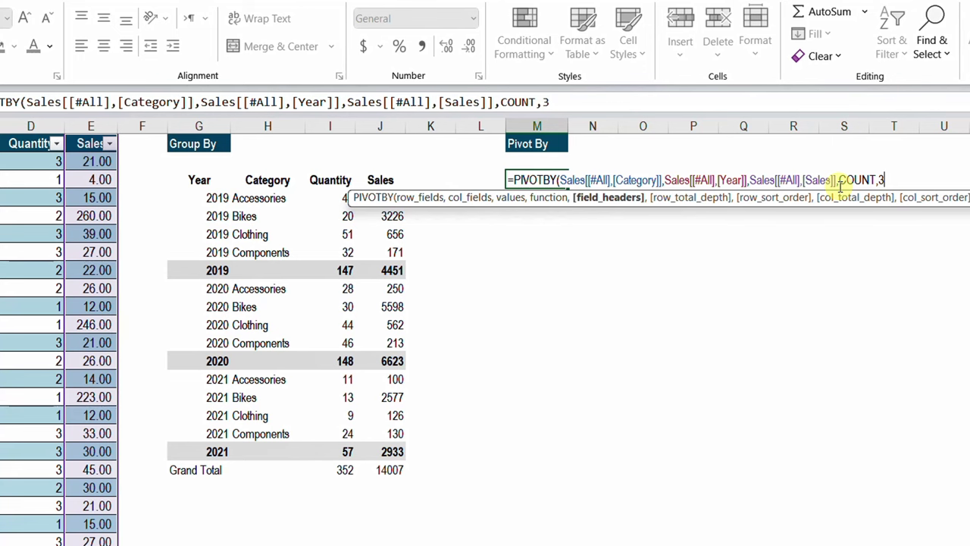
key(ctrl+Return)
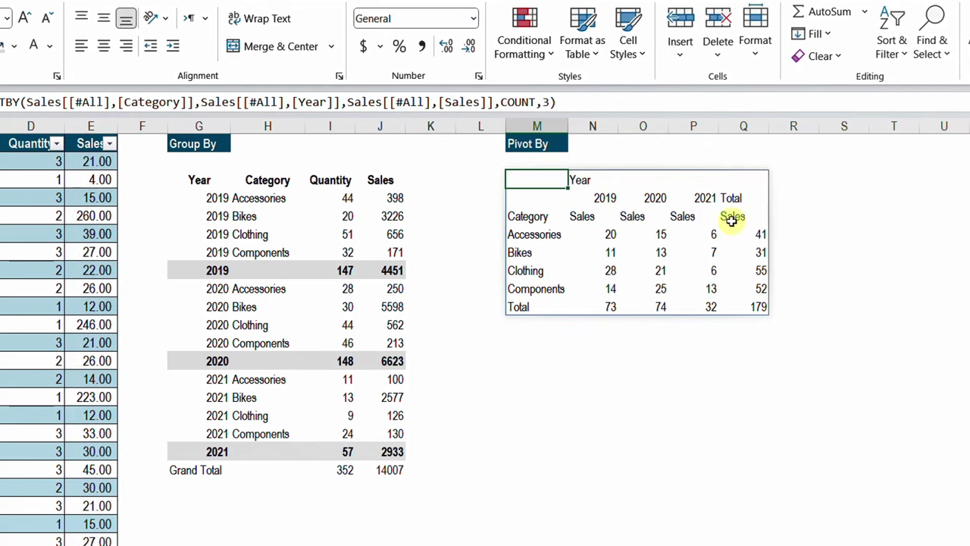
Step: Center the year and Sales headings in N4:Q5 and the Category heading in M5
drag(594, 196, 732, 220)
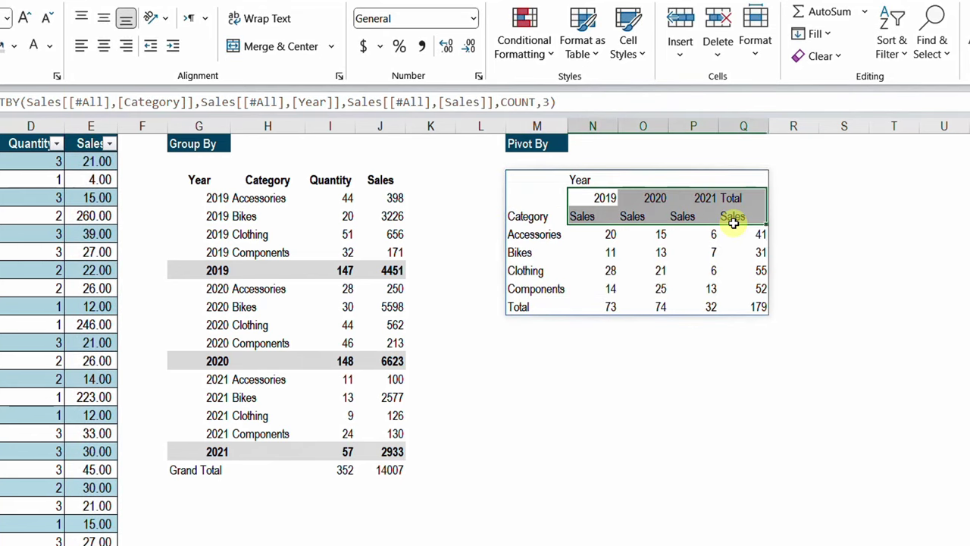
click(104, 45)
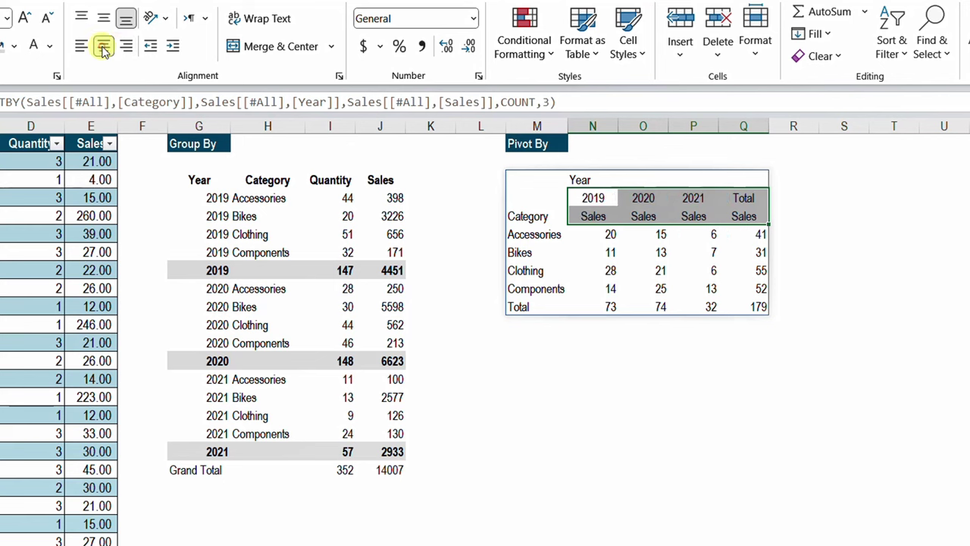
click(531, 215)
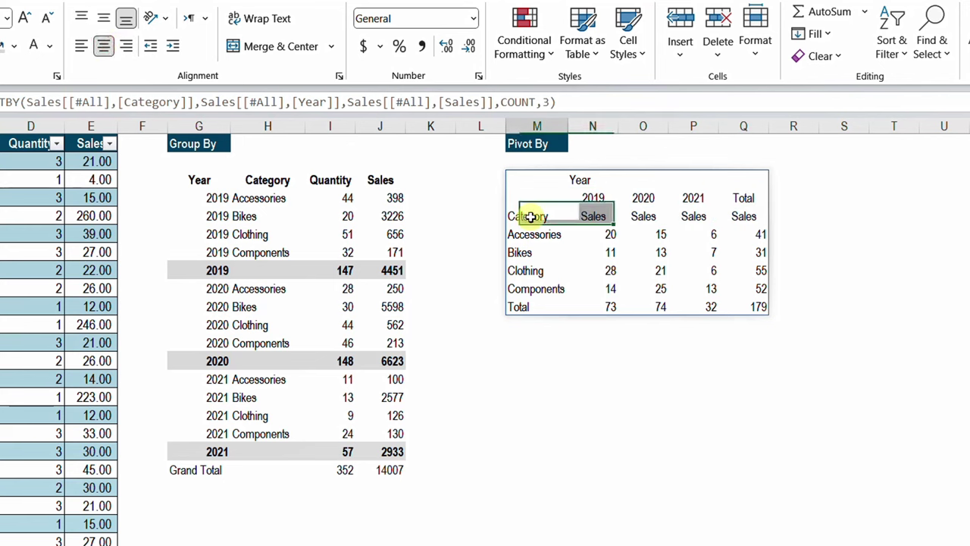
click(104, 45)
click(606, 198)
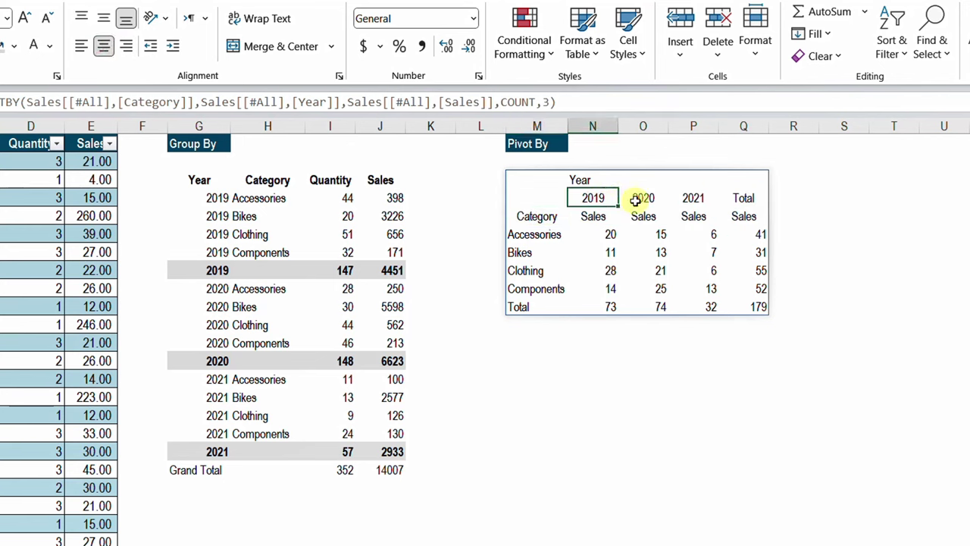
Step: Make the PIVOTBY heading rows in M4:Q5 bold
drag(589, 215, 692, 218)
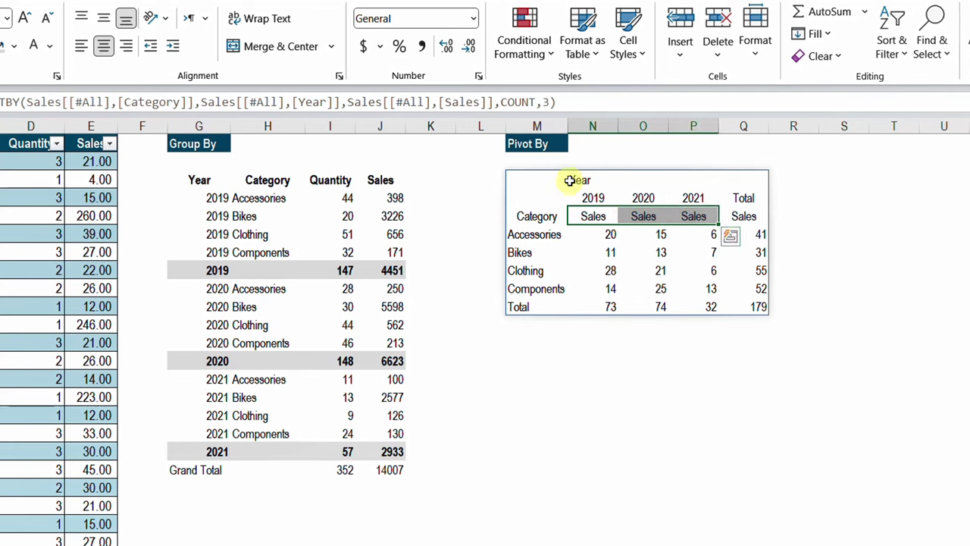
drag(584, 199, 732, 218)
drag(549, 196, 729, 219)
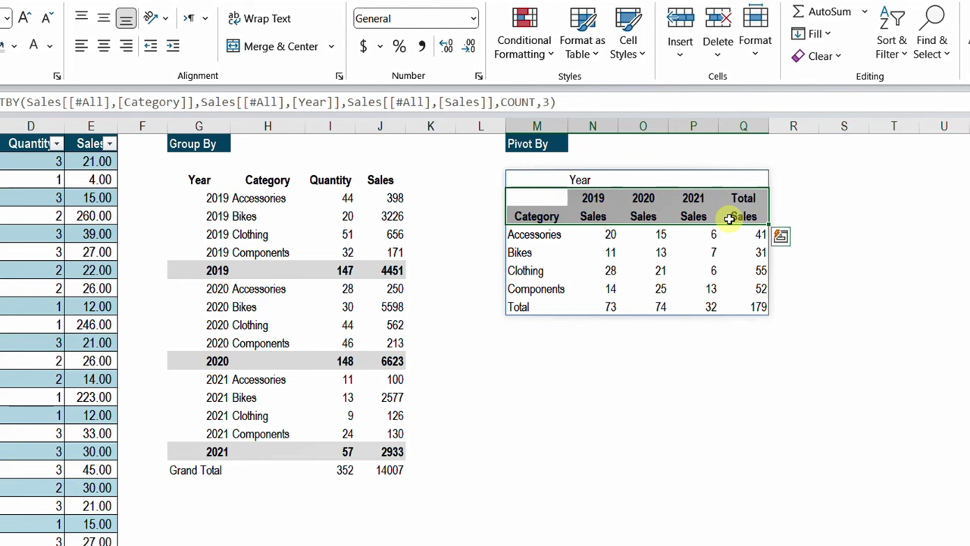
click(598, 255)
Step: Shade the PIVOTBY Total row M10:Q10 light gray and make the Year heading in N3 bold
click(540, 297)
drag(532, 309, 742, 311)
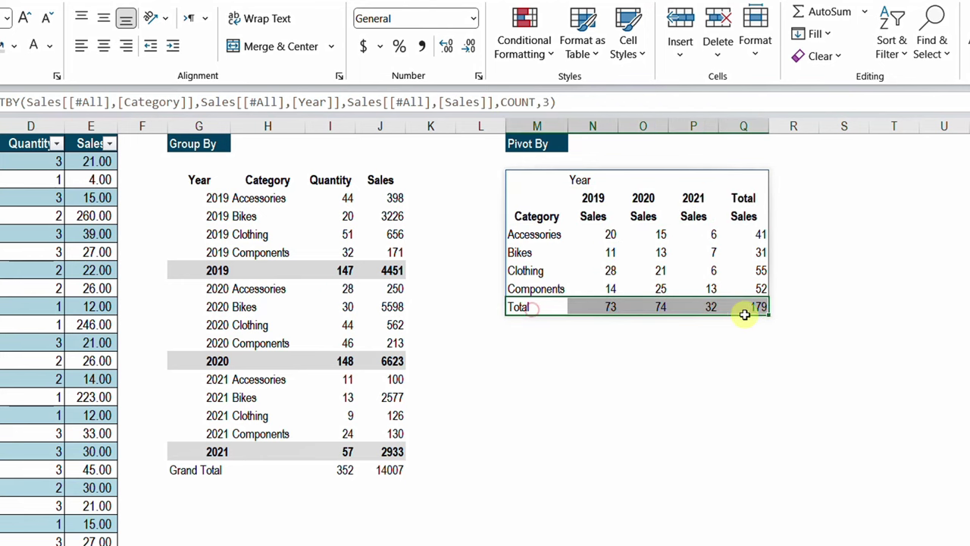
click(593, 415)
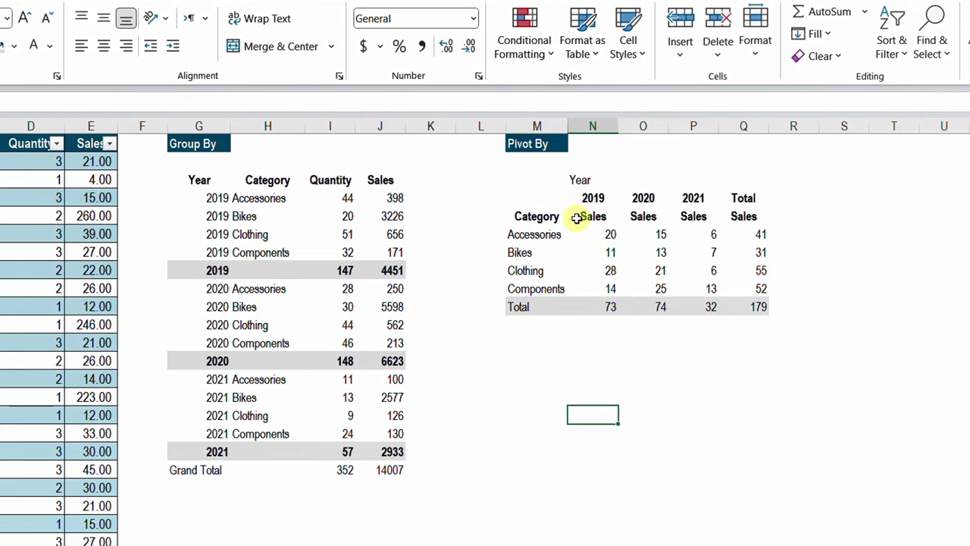
click(581, 176)
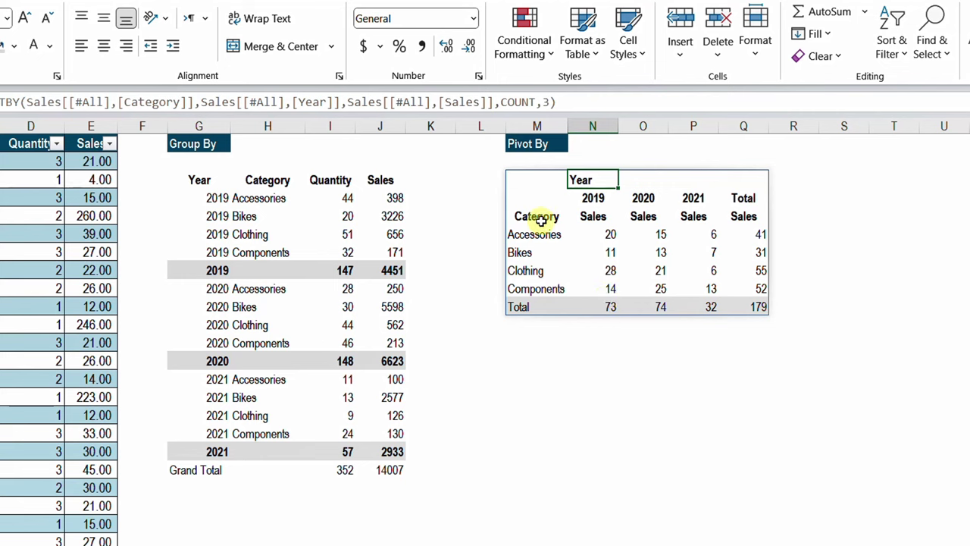
Step: Replace COUNT with SUM in M3's PIVOTBY formula and commit it
click(529, 179)
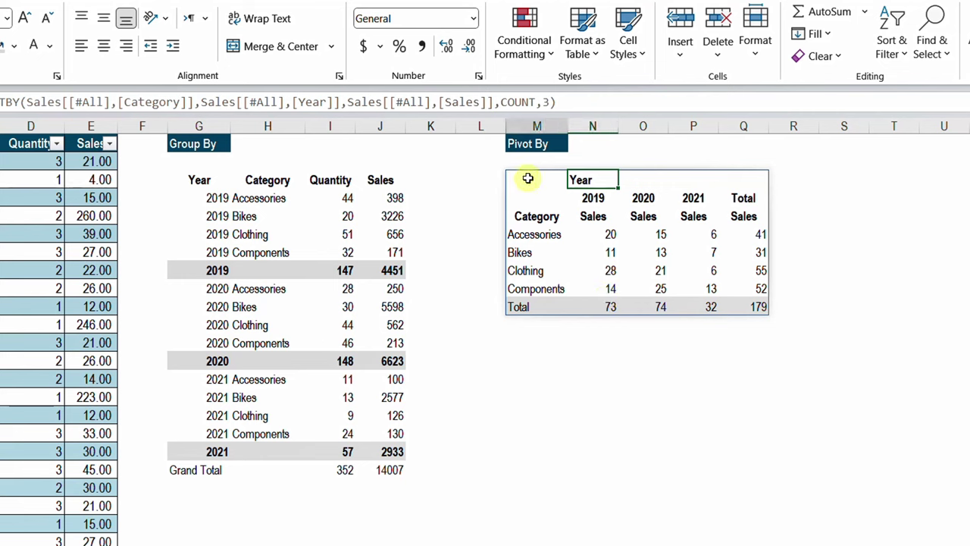
double_click(524, 102)
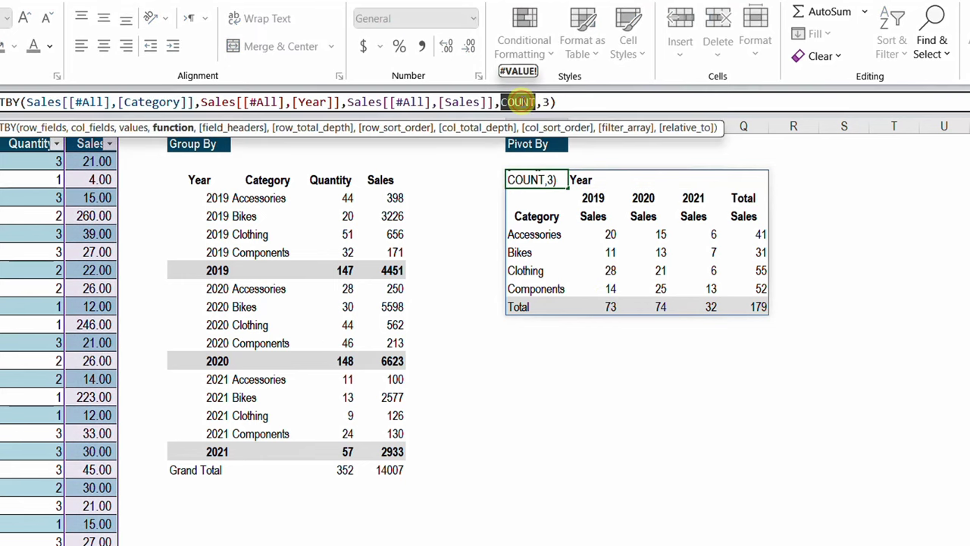
text(Sum)
key(Return)
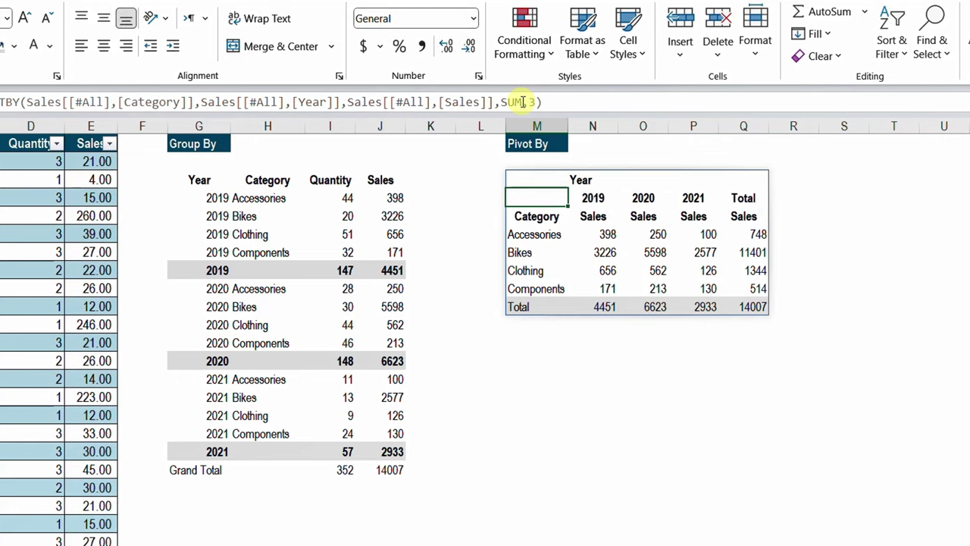
Step: Compare the PIVOTBY sales total in Q10 with the GROUPBY sales grand total in J19
click(758, 306)
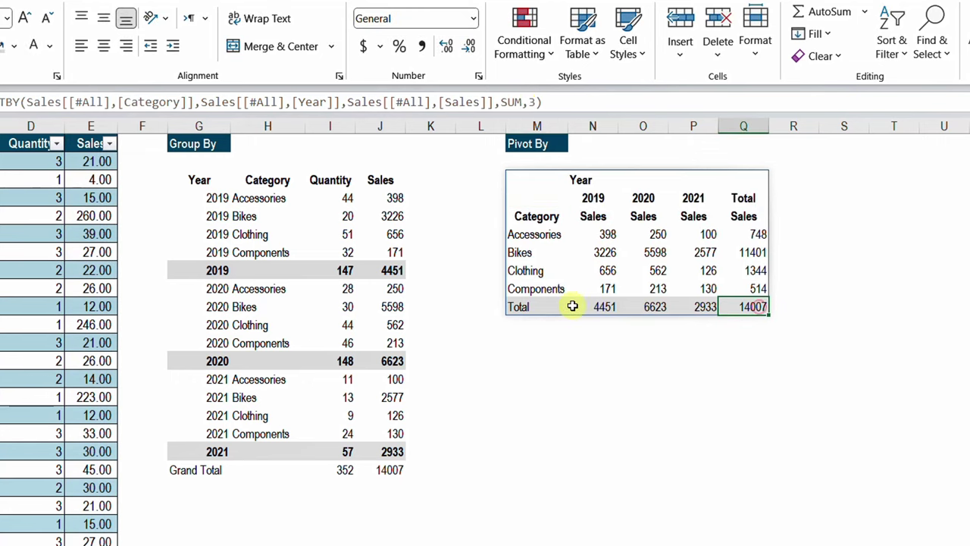
click(392, 472)
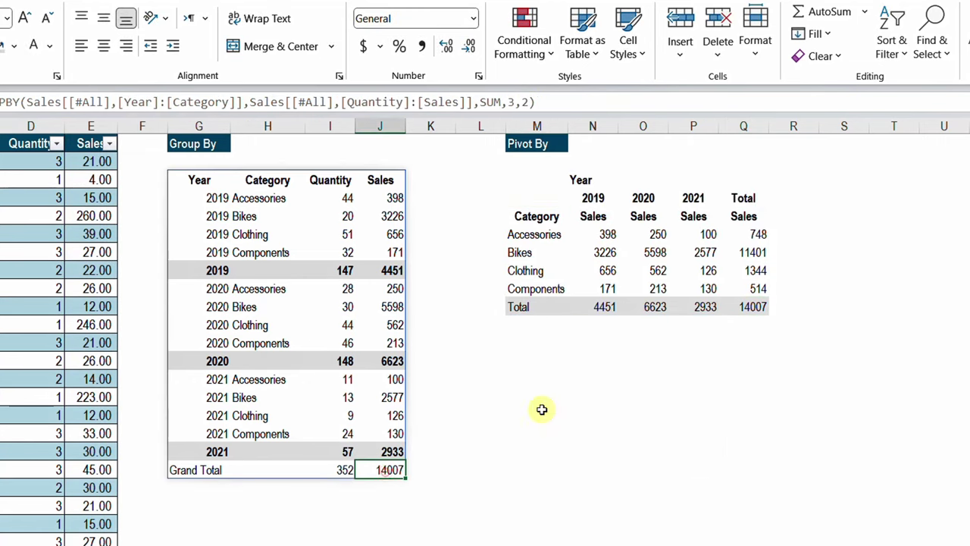
click(747, 306)
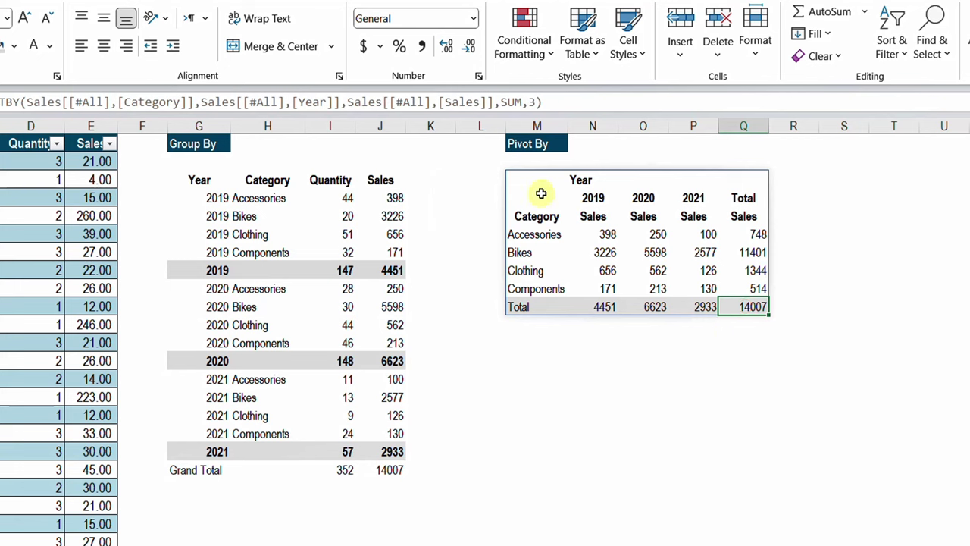
mouse_move(540, 192)
mouse_down()
mouse_move(558, 223)
mouse_move(745, 310)
mouse_up()
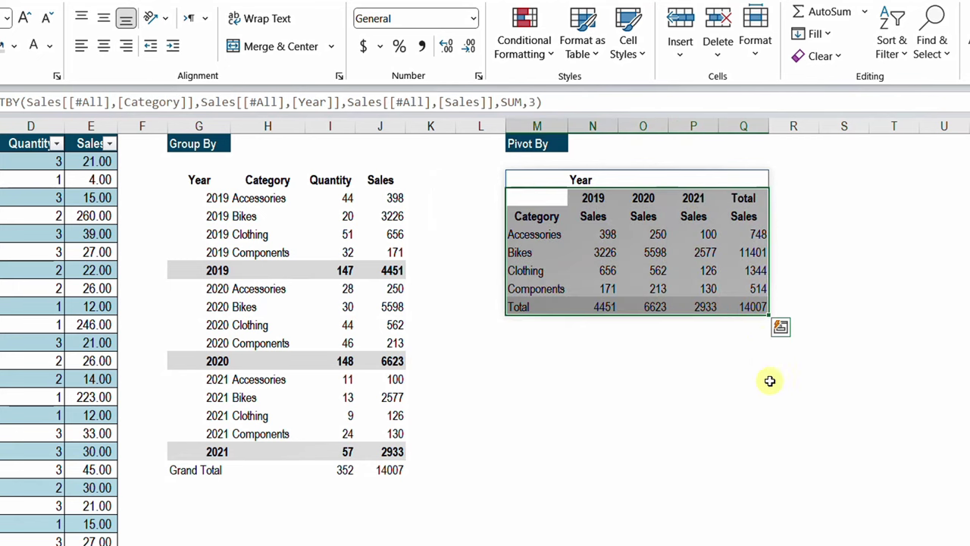